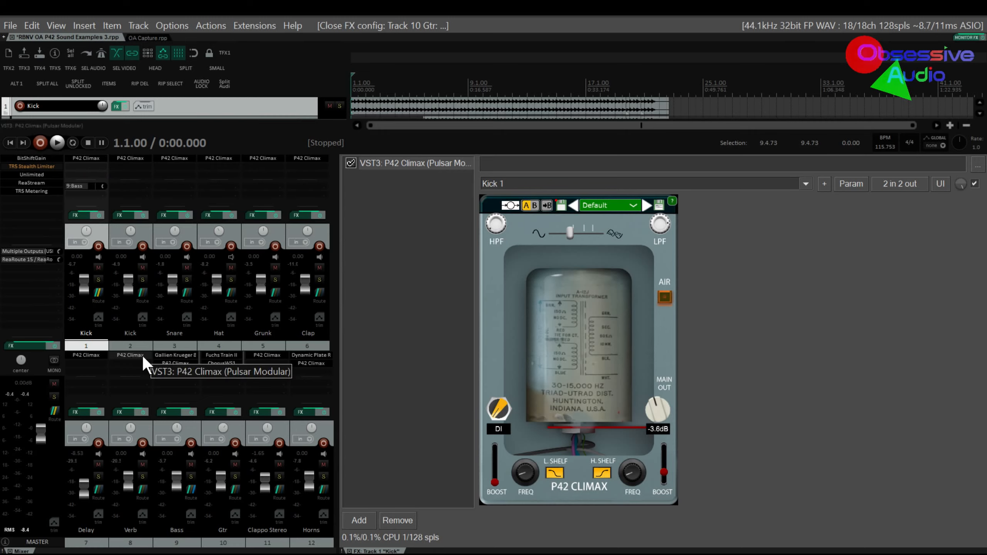
# - Show the Gallien Krueger 800RB and ReaComp settings on the Bass track, closing each plug-in window after viewing
pyautogui.click(172, 356)
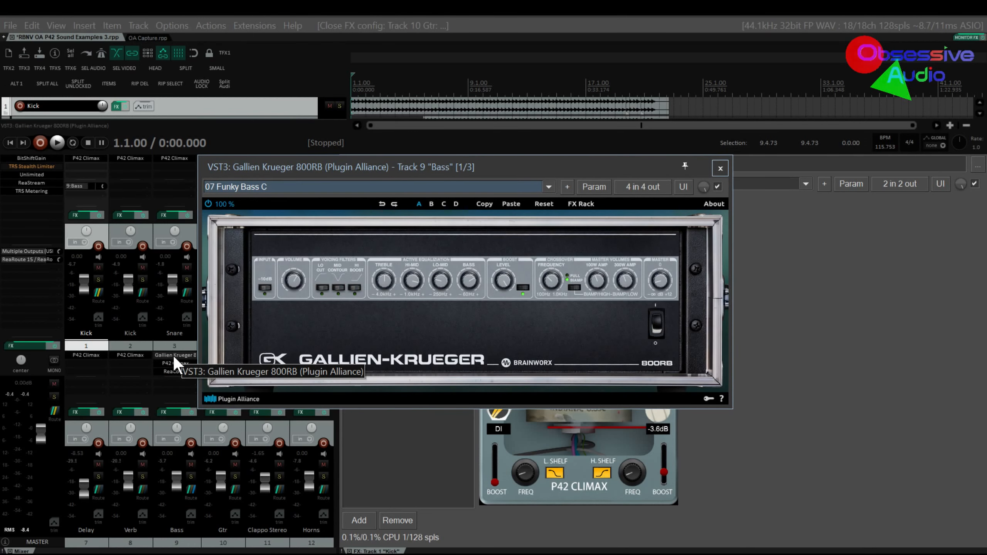
pyautogui.click(173, 356)
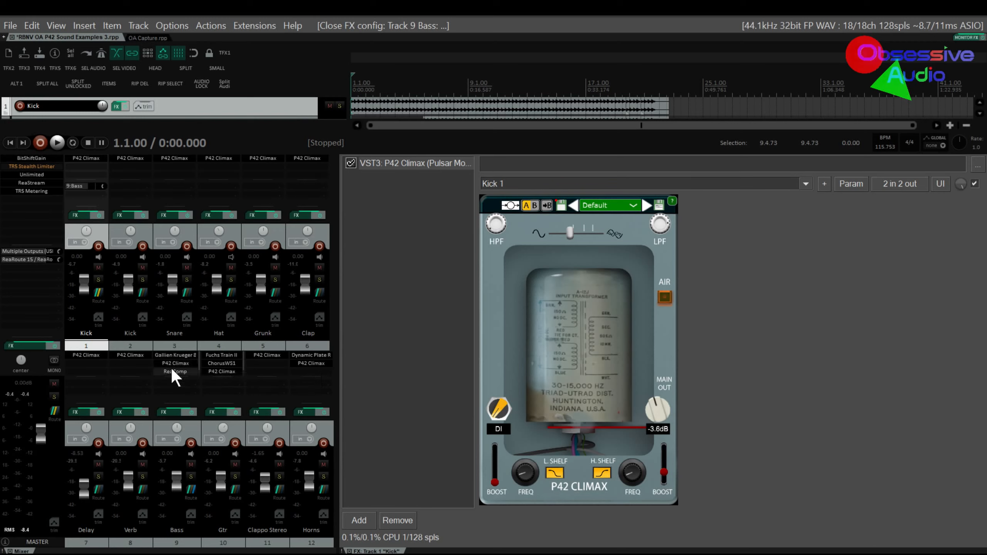
pyautogui.click(174, 372)
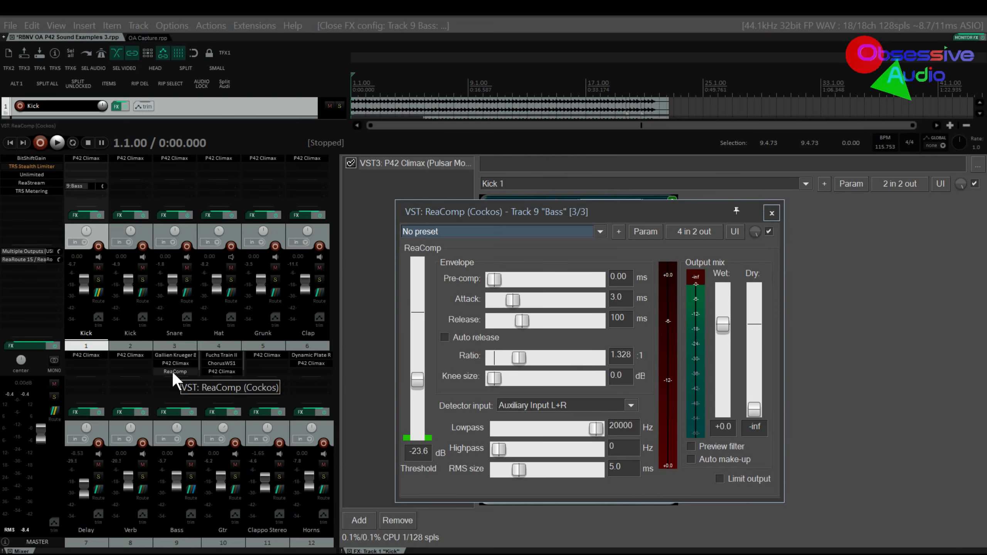
pyautogui.click(171, 372)
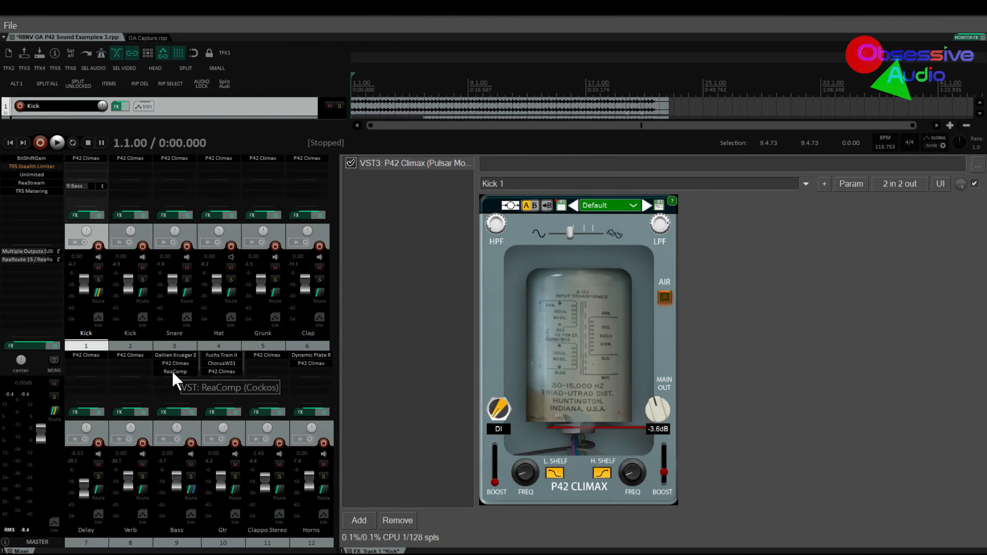
# - Show the Gtr track's Fuchs Train II and ChorusWS1 plug-ins and the Horns track's Dynamic Plate Reverb, closing each window after viewing
pyautogui.click(219, 357)
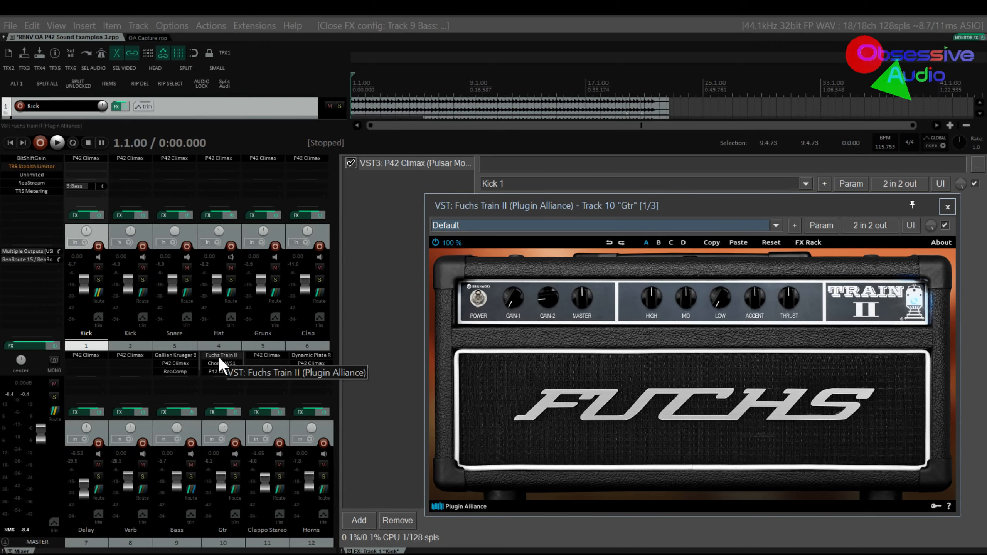
pyautogui.click(218, 357)
pyautogui.click(219, 366)
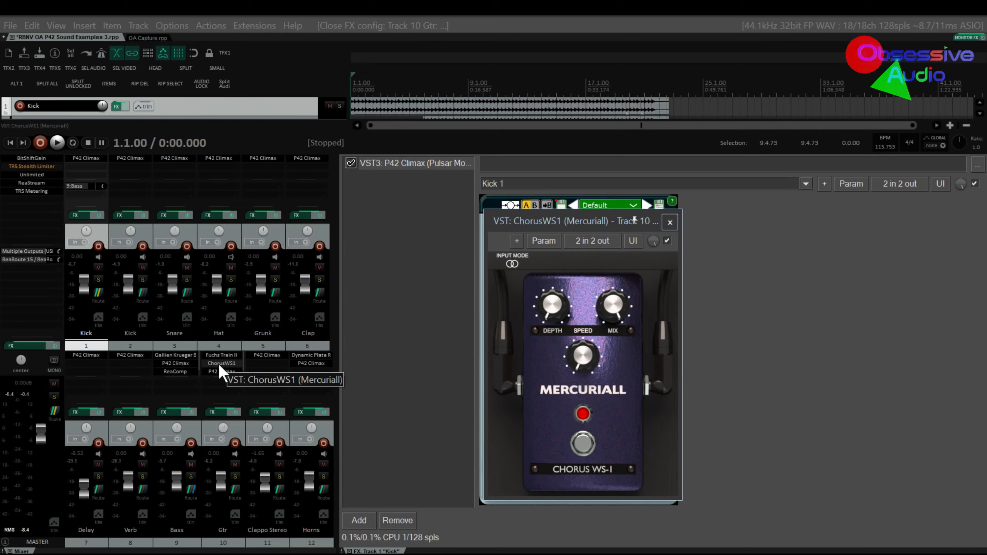
pyautogui.click(218, 364)
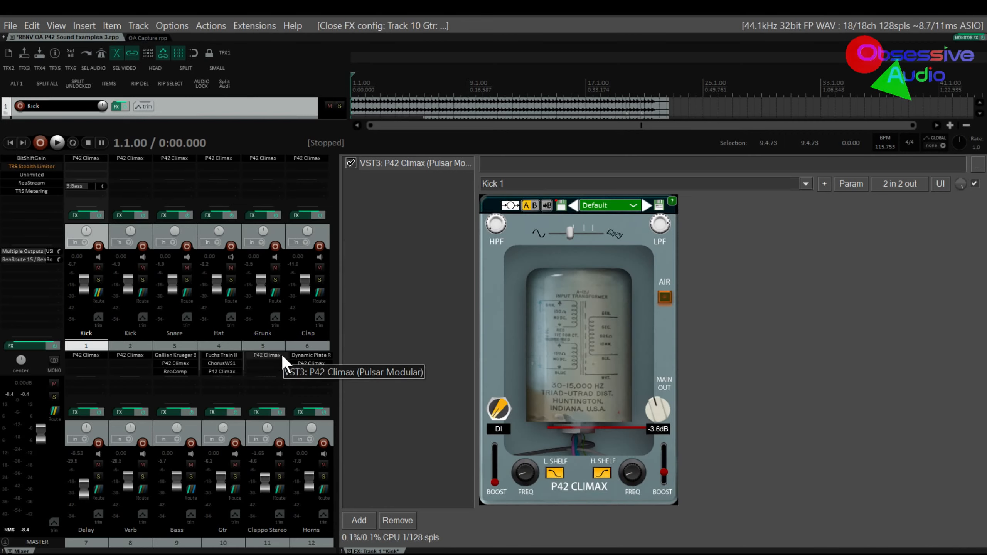
pyautogui.click(307, 354)
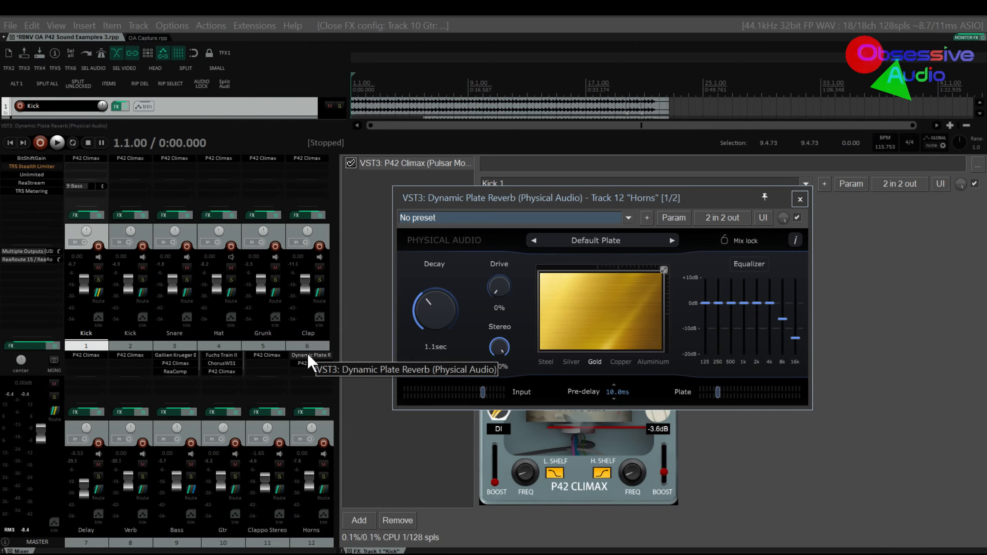
pyautogui.click(307, 355)
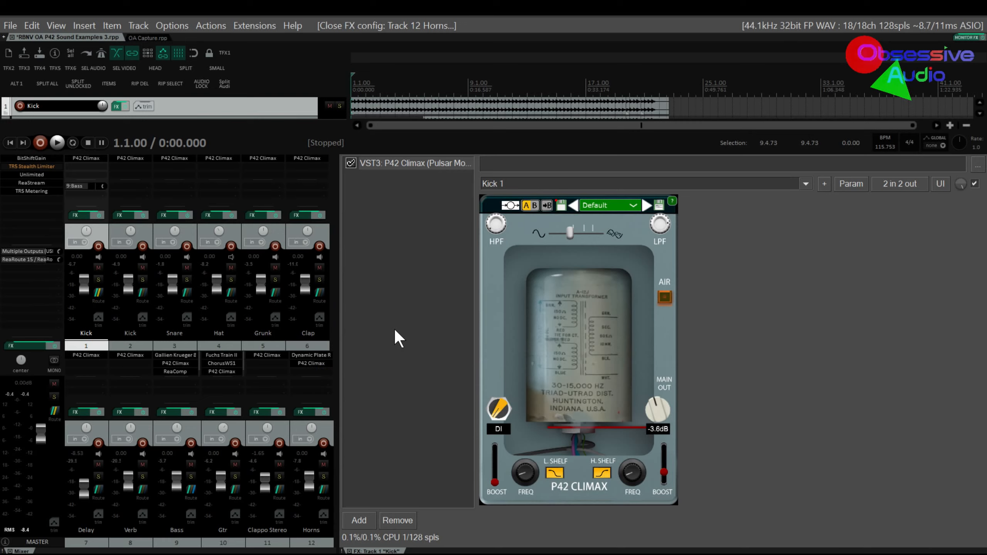
# - Play the mix and audition the first and second Kick tracks in solo, one at a time
pyautogui.press('space')
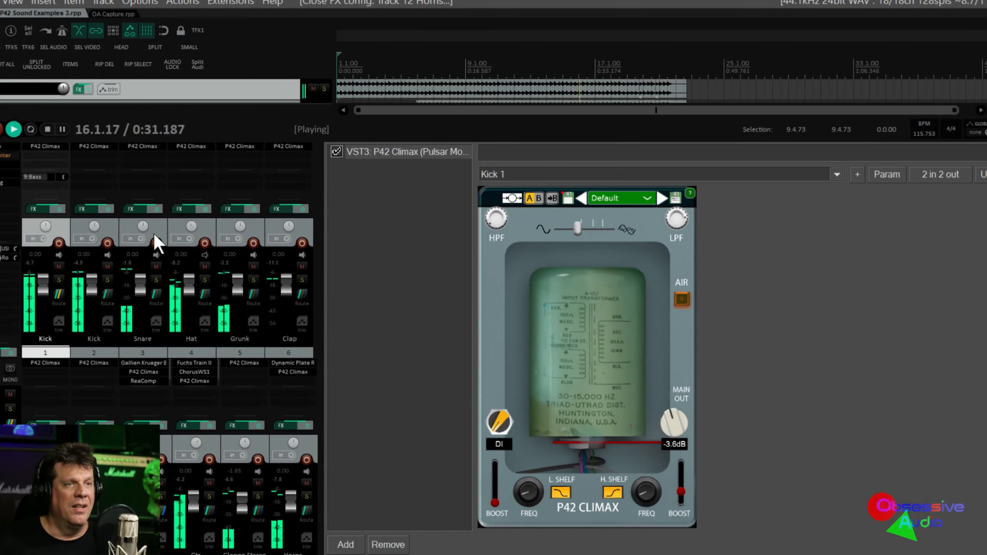
pyautogui.click(56, 281)
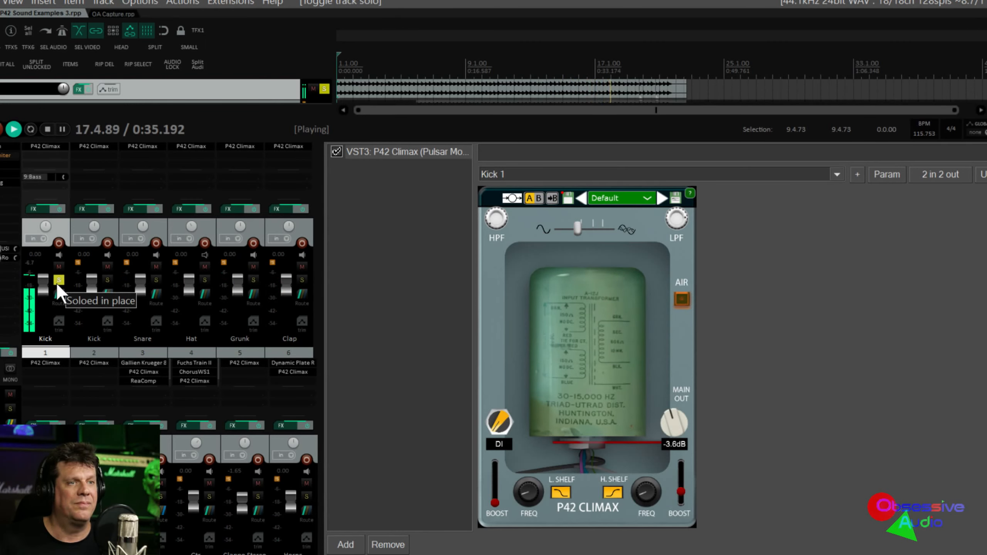
pyautogui.click(56, 281)
pyautogui.click(107, 281)
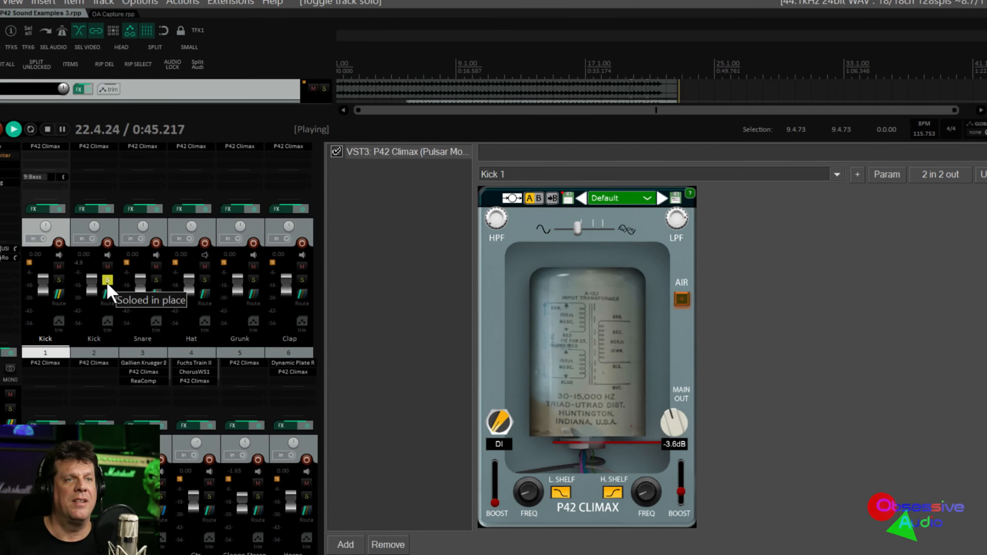
pyautogui.click(106, 280)
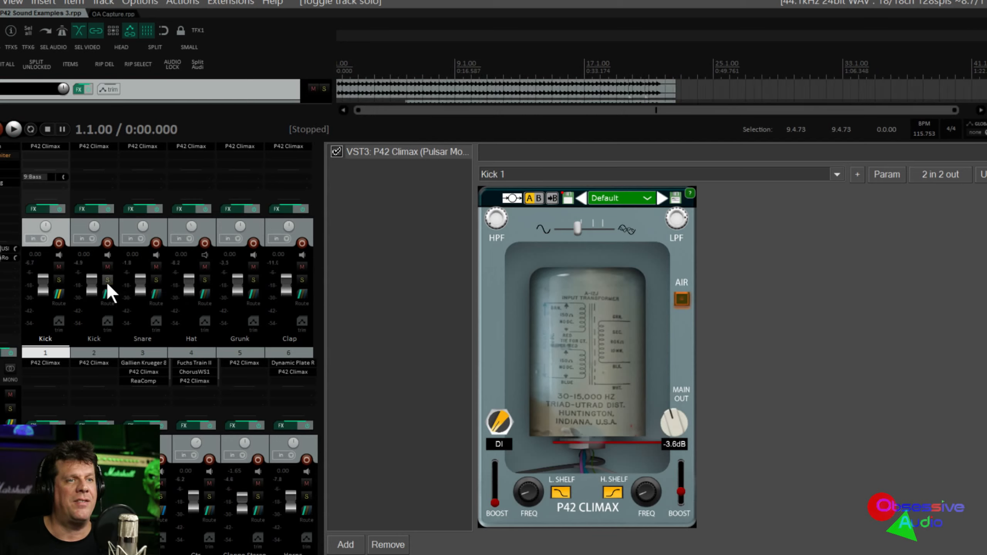
# - Play from the start, solo Grunk, add Clap to the solo, and leave only Clap soloed
pyautogui.press('space')
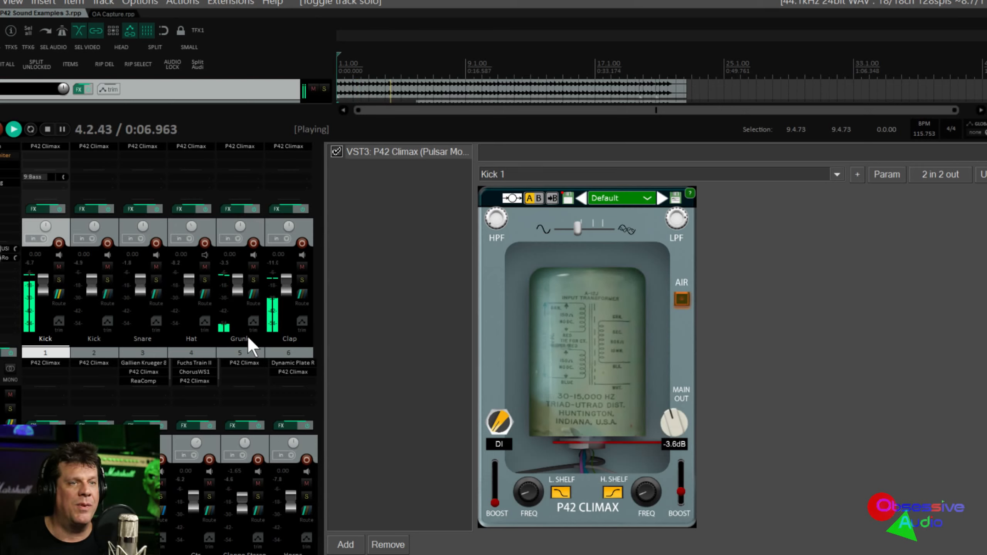
pyautogui.click(253, 280)
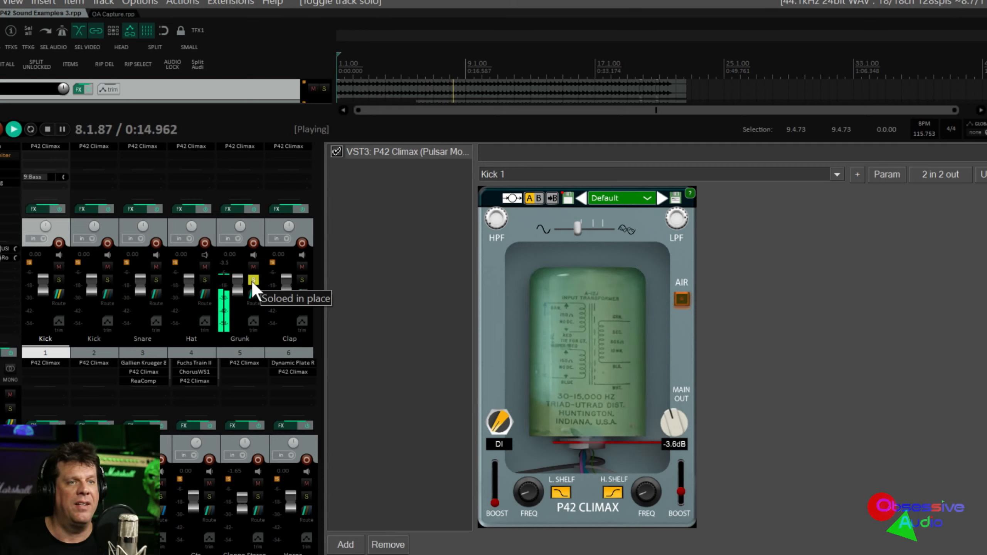
pyautogui.click(302, 280)
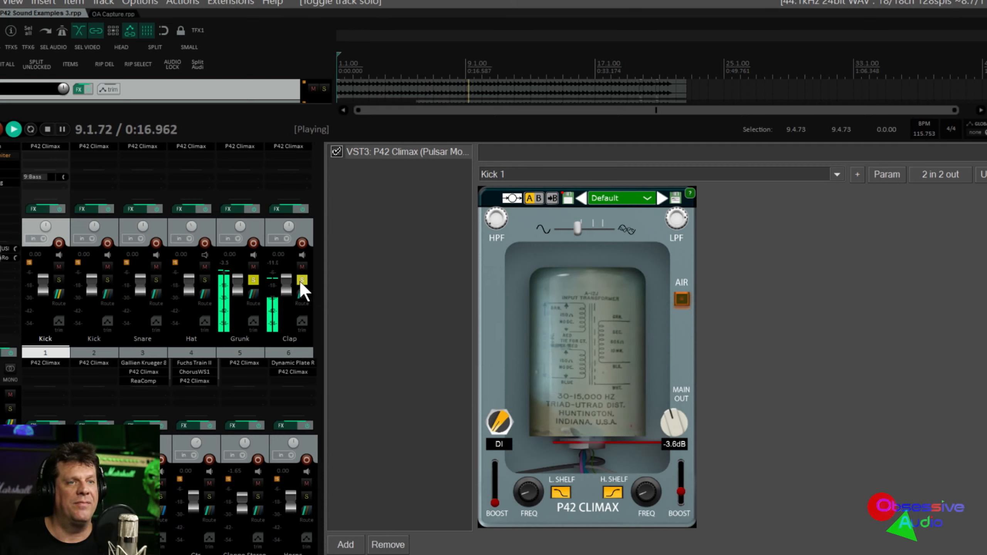
pyautogui.click(254, 279)
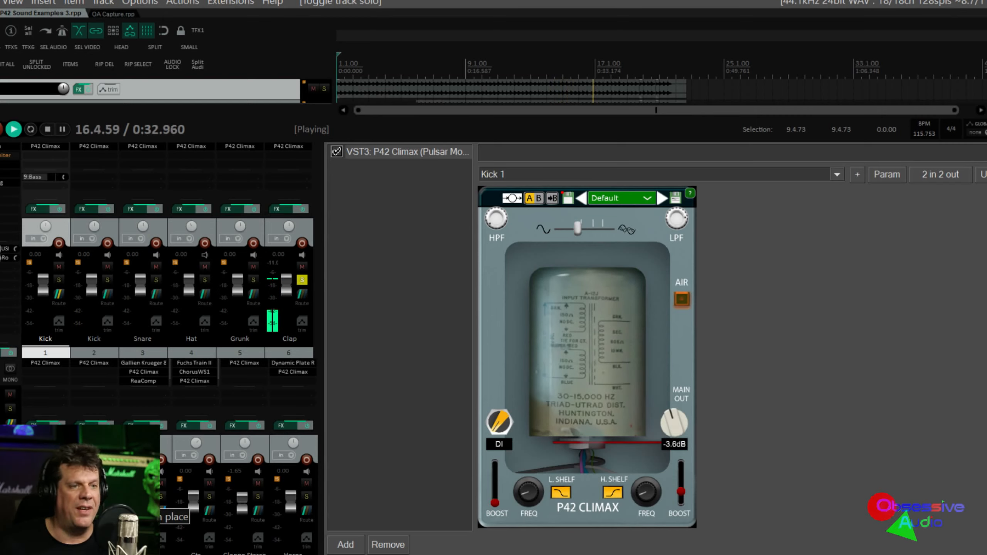
# - Audition Bass, Gtr, Clappo Stereo and Horns by adding their solos to Clap, restarting playback near bar 7, and clear all solos
pyautogui.click(162, 497)
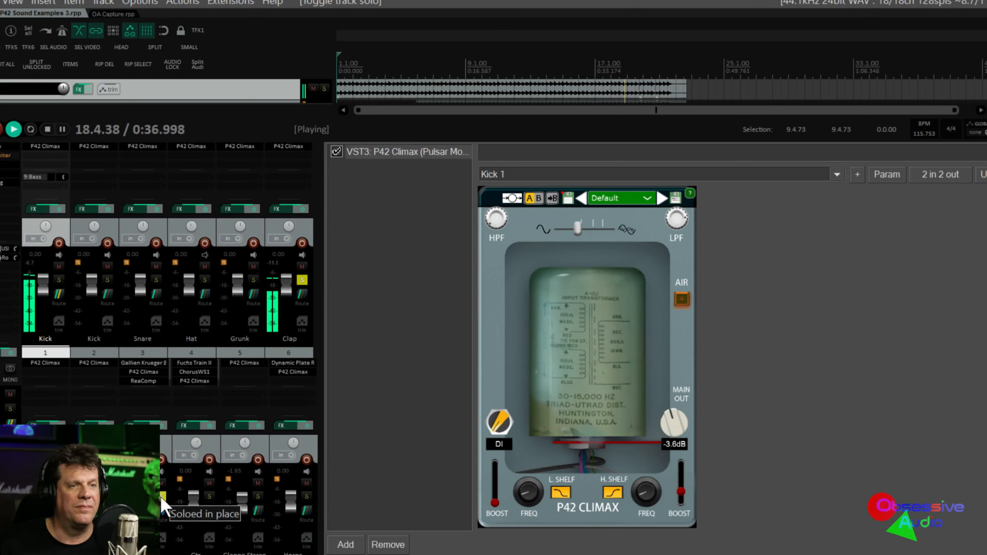
pyautogui.click(209, 497)
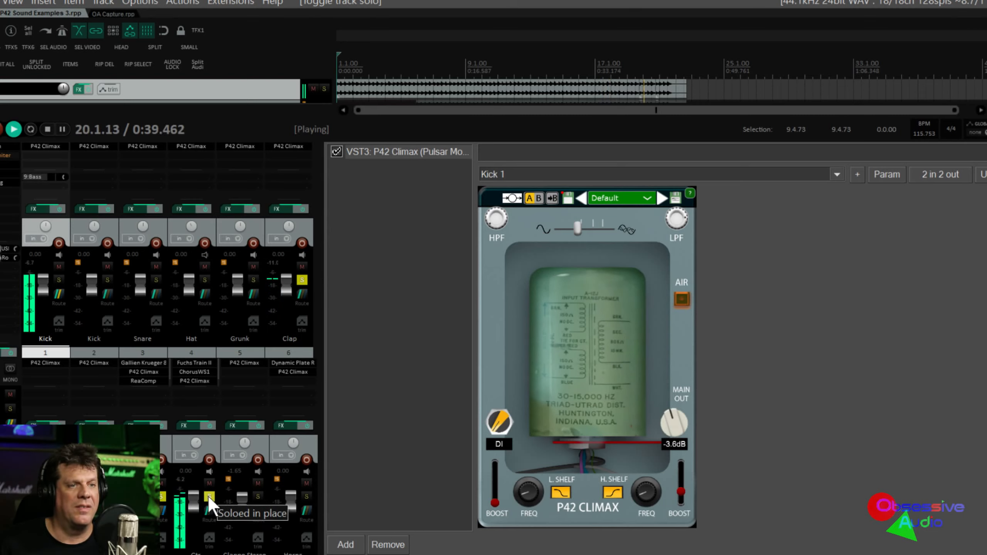
pyautogui.click(435, 59)
pyautogui.click(258, 497)
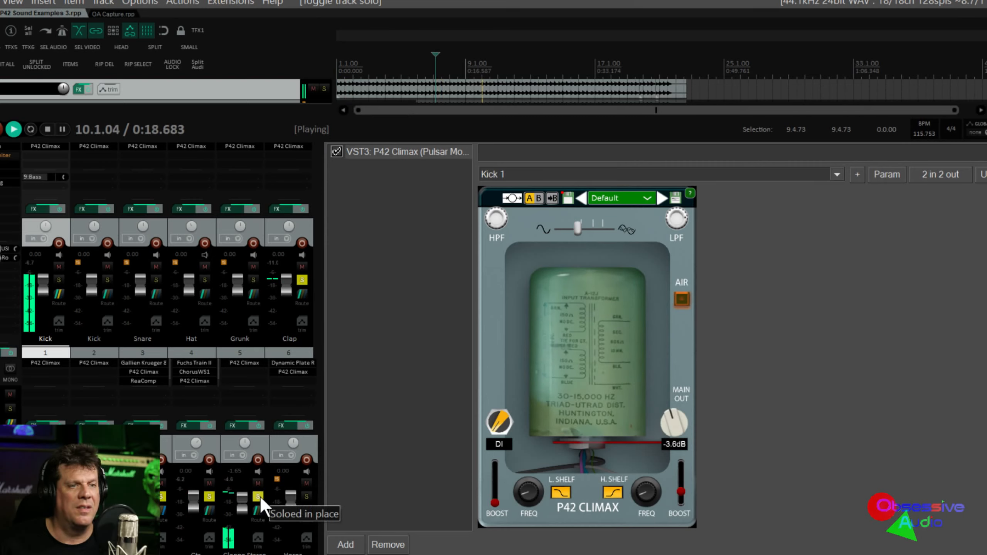
pyautogui.click(307, 496)
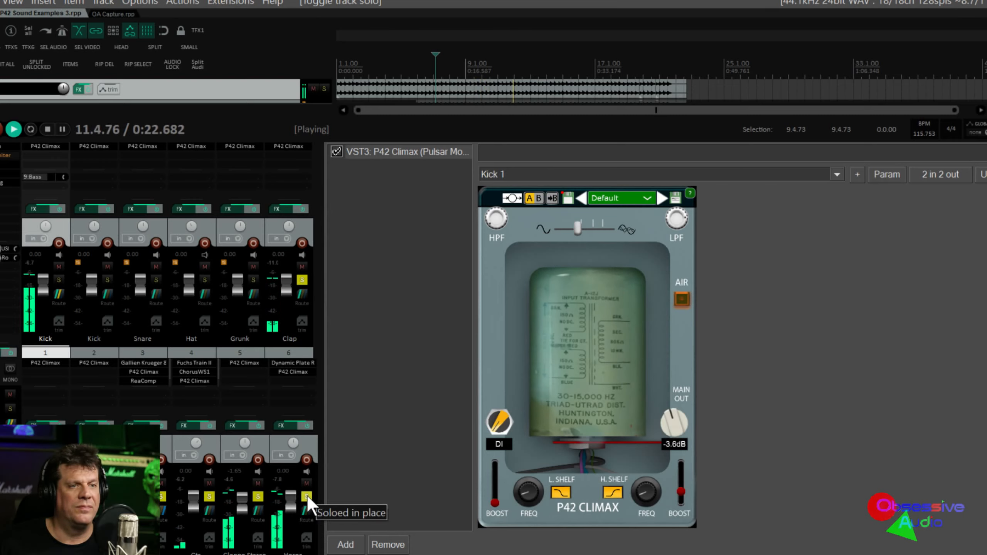
pyautogui.click(307, 495)
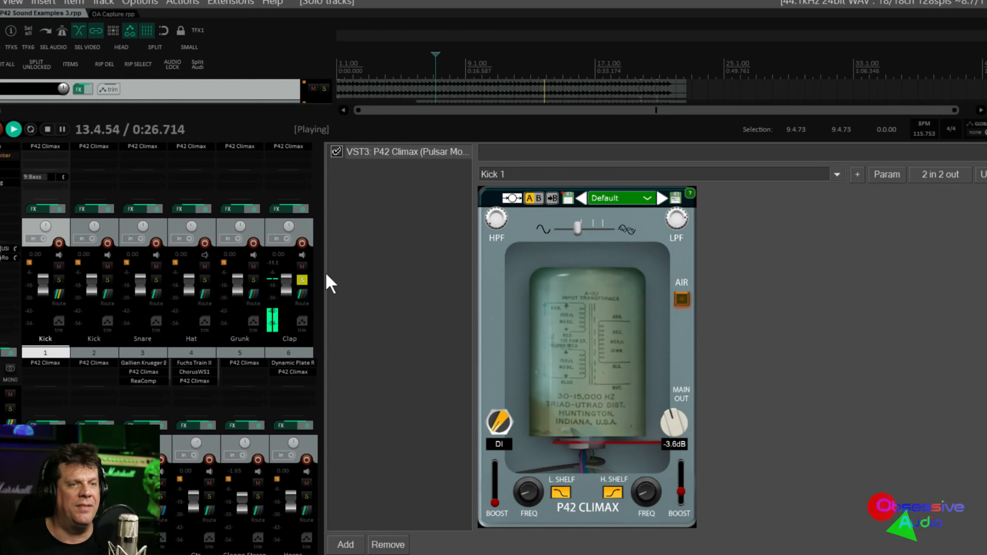
pyautogui.click(298, 278)
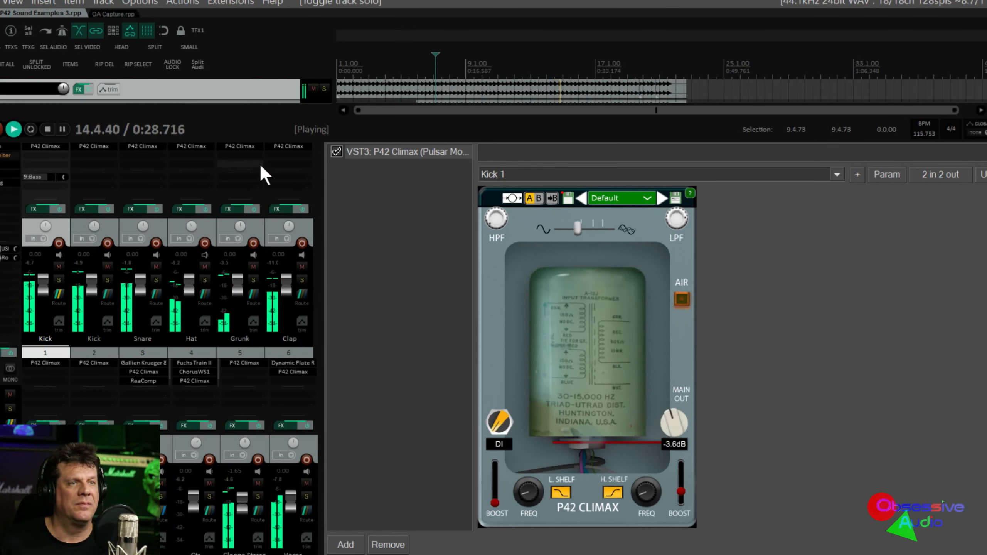
# - Solo the second Kick track and raise its P42 Climax saturation slider to slightly past the middle mark
pyautogui.click(108, 280)
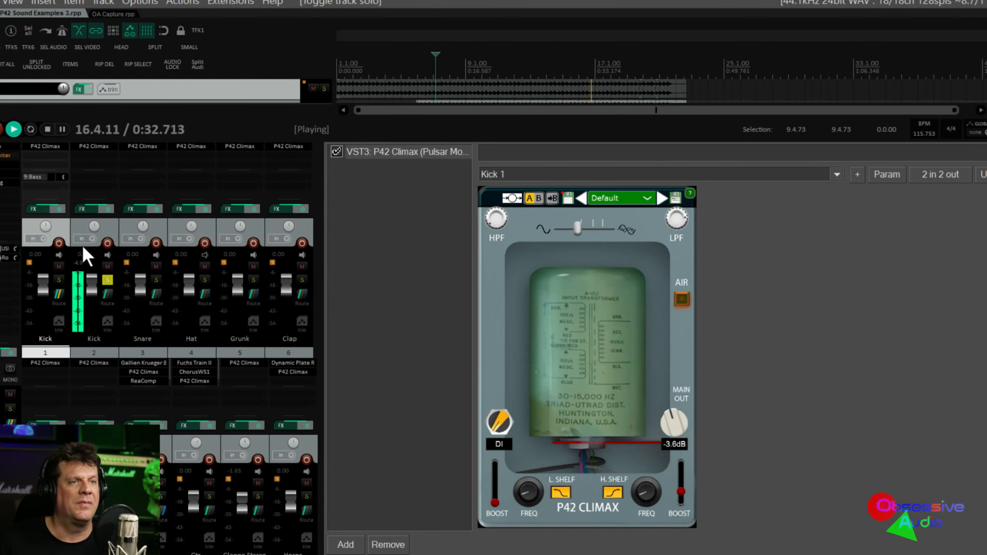
pyautogui.click(76, 218)
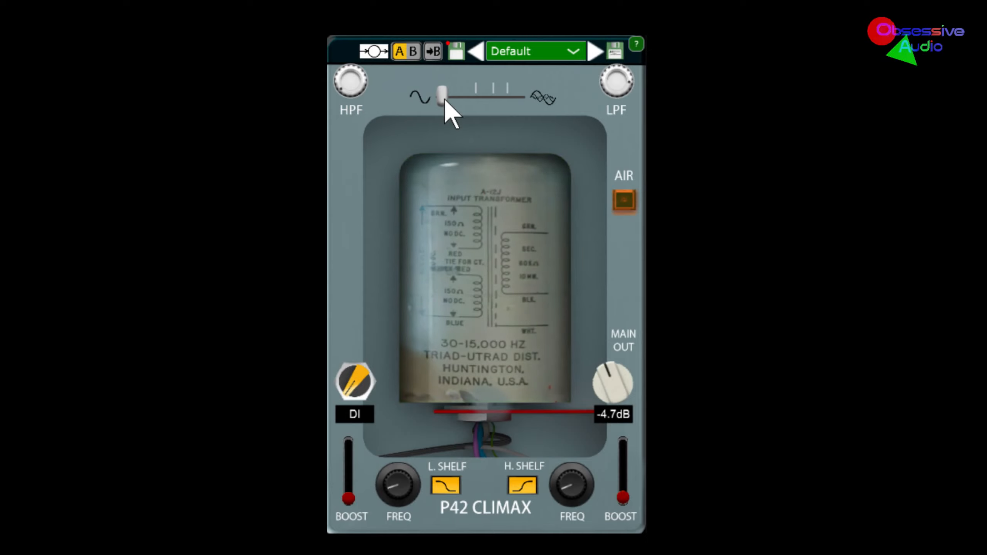
pyautogui.moveTo(442, 97); pyautogui.dragTo(498, 109)
pyautogui.moveTo(502, 109)
pyautogui.mouseDown()
pyautogui.moveTo(525, 124)
pyautogui.moveTo(498, 122)
pyautogui.mouseUp()
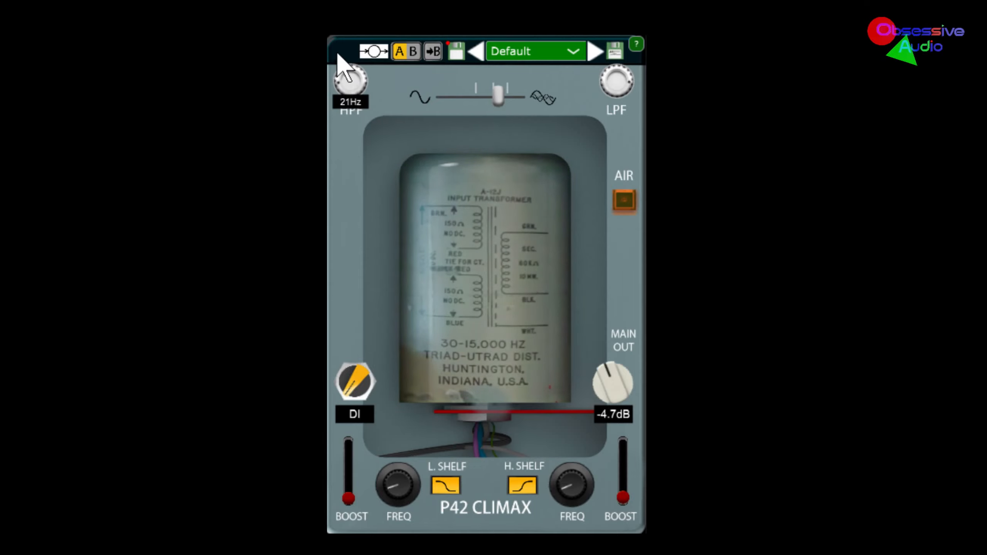
# - Sweep the second Kick's HPF, and sweep its LPF down to about 582 Hz and back up beyond 8.1 kHz
pyautogui.moveTo(335, 38); pyautogui.dragTo(335, 8)
pyautogui.moveTo(350, 80); pyautogui.dragTo(328, 35)
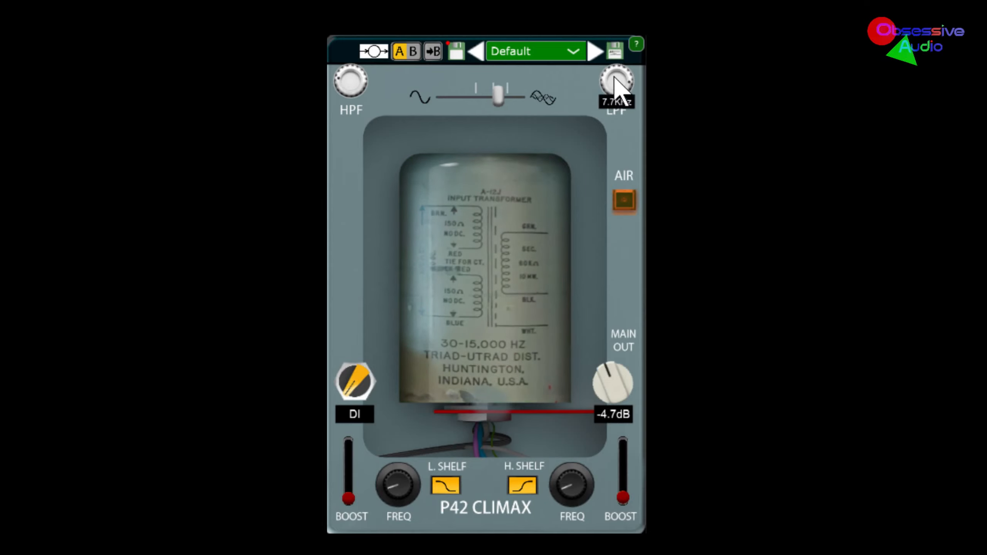
pyautogui.moveTo(615, 92); pyautogui.dragTo(620, 112)
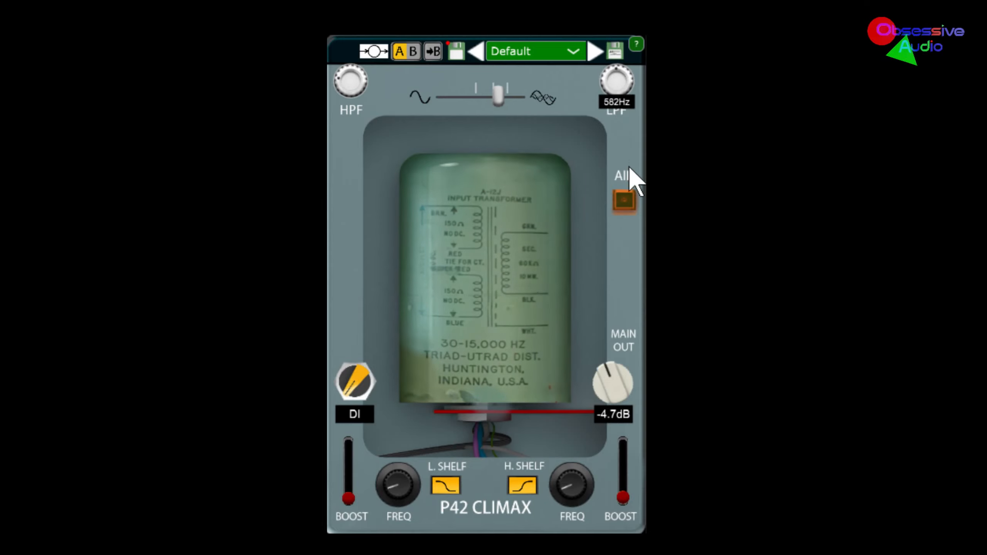
pyautogui.moveTo(629, 167); pyautogui.dragTo(615, 79)
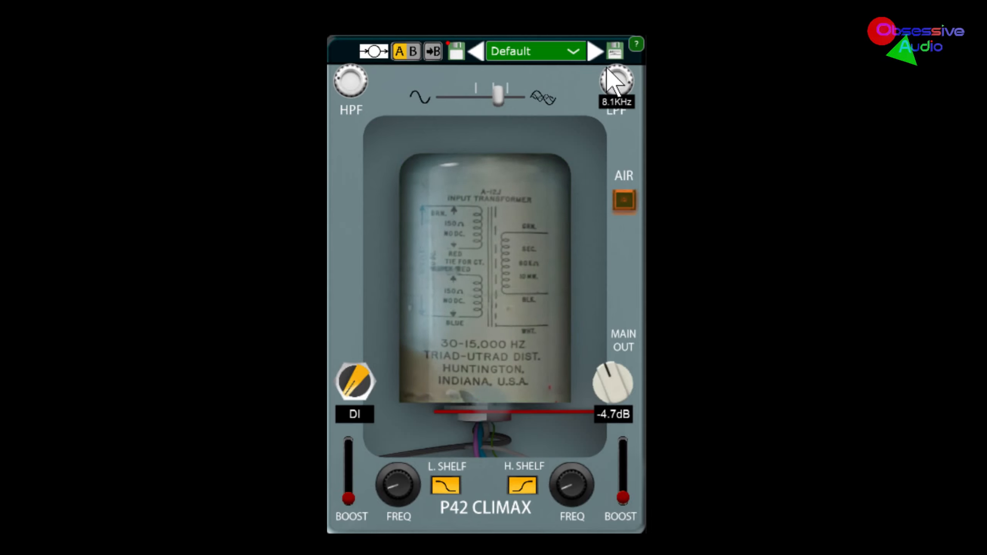
pyautogui.moveTo(613, 76); pyautogui.dragTo(613, 72)
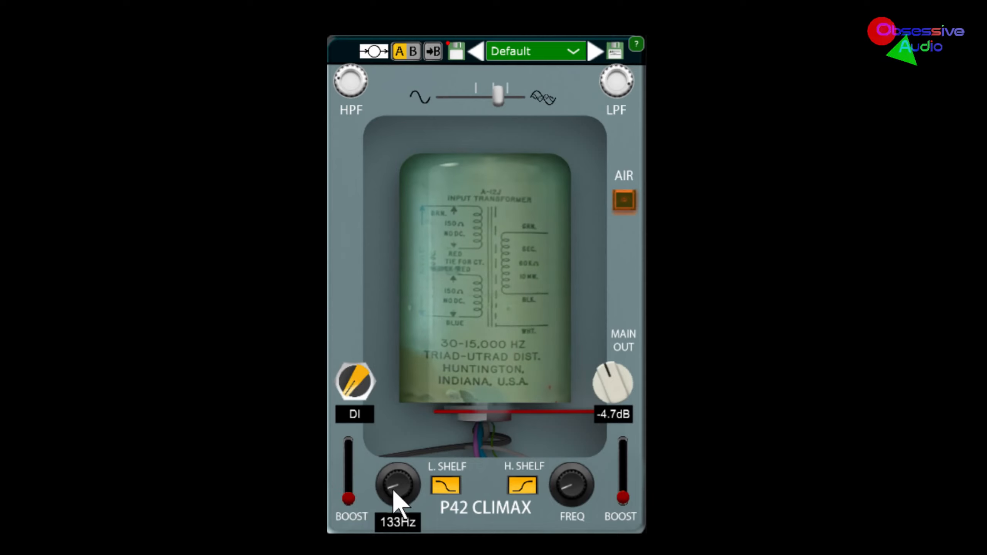
# - Raise the second Kick's low shelf boost to about midway and set the low shelf frequency to 175 Hz
pyautogui.moveTo(349, 498); pyautogui.dragTo(350, 454)
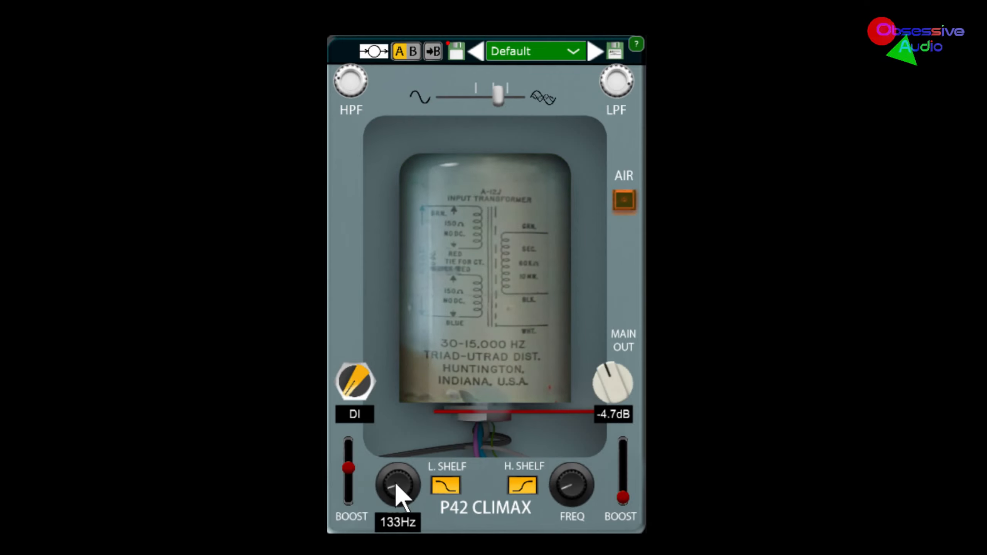
pyautogui.moveTo(396, 491)
pyautogui.mouseDown()
pyautogui.moveTo(401, 522)
pyautogui.moveTo(402, 508)
pyautogui.mouseUp()
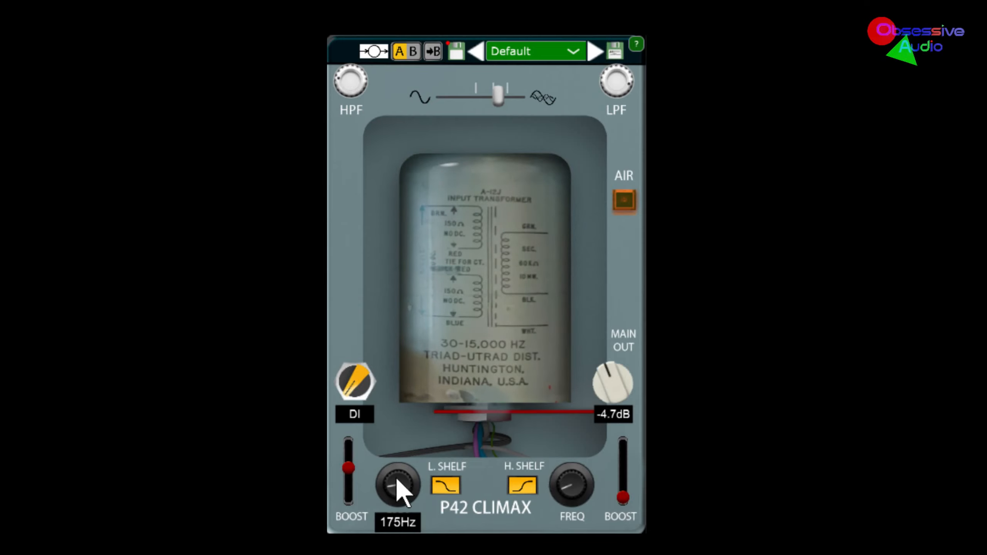
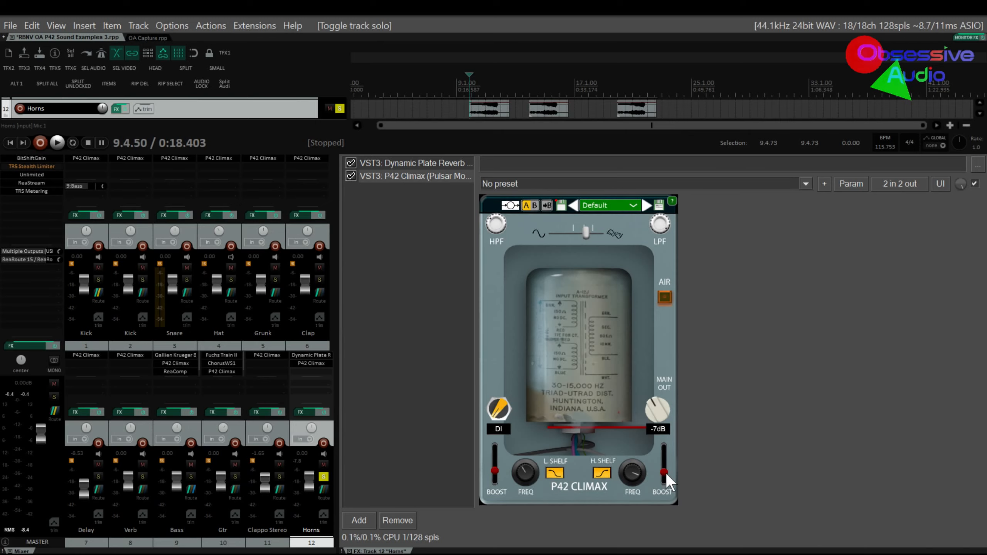
# - Play the soloed Horns track and raise the high shelf boost slightly in its P42 Climax, stopping playback after listening
pyautogui.press('space')
pyautogui.moveTo(665, 477); pyautogui.dragTo(655, 449)
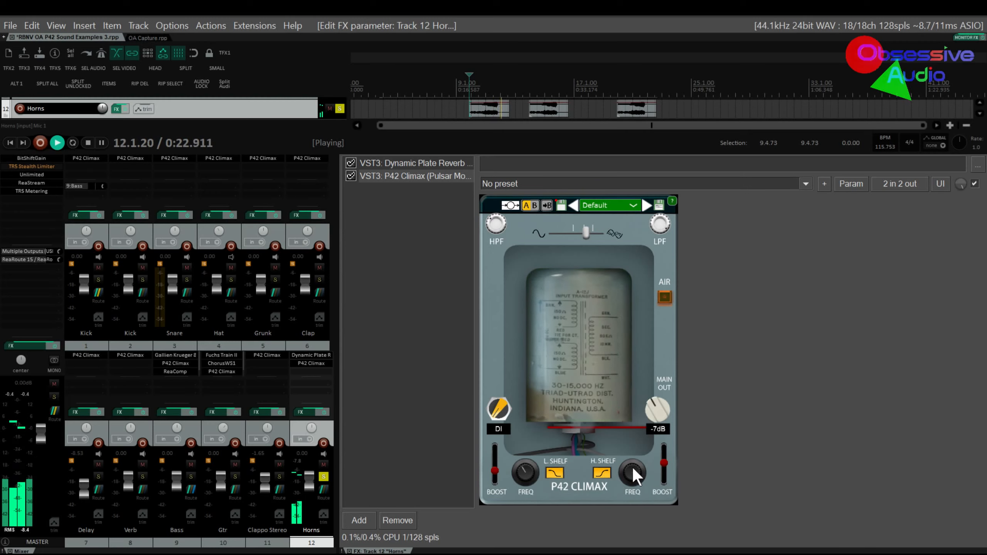
pyautogui.press('space')
pyautogui.click(631, 467)
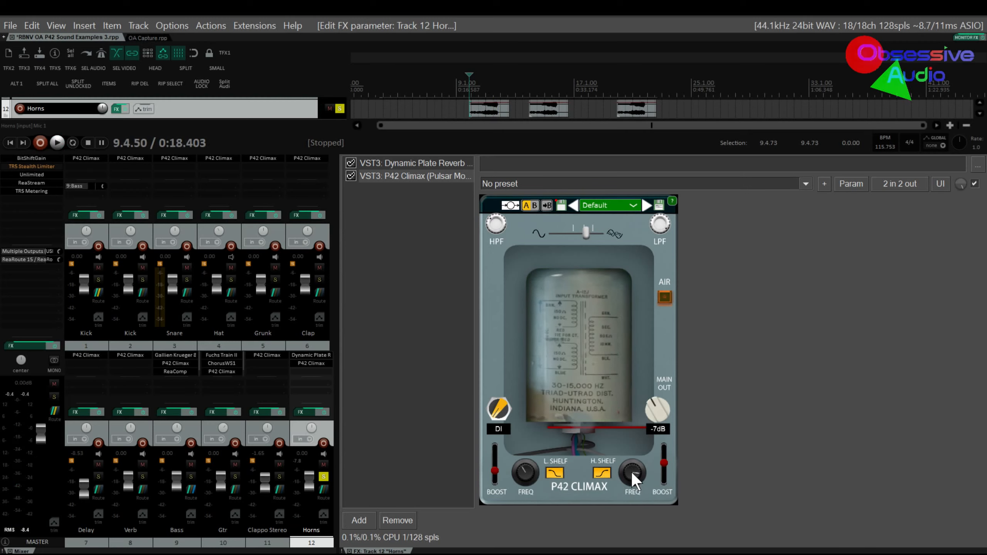
# - Play the soloed Horns while sweeping the P42 Climax high shelf frequency, replay to check it, and stop playback
pyautogui.press('space')
pyautogui.moveTo(631, 471); pyautogui.dragTo(630, 481)
pyautogui.moveTo(631, 522); pyautogui.dragTo(626, 511)
pyautogui.press('space')
pyautogui.press('space')
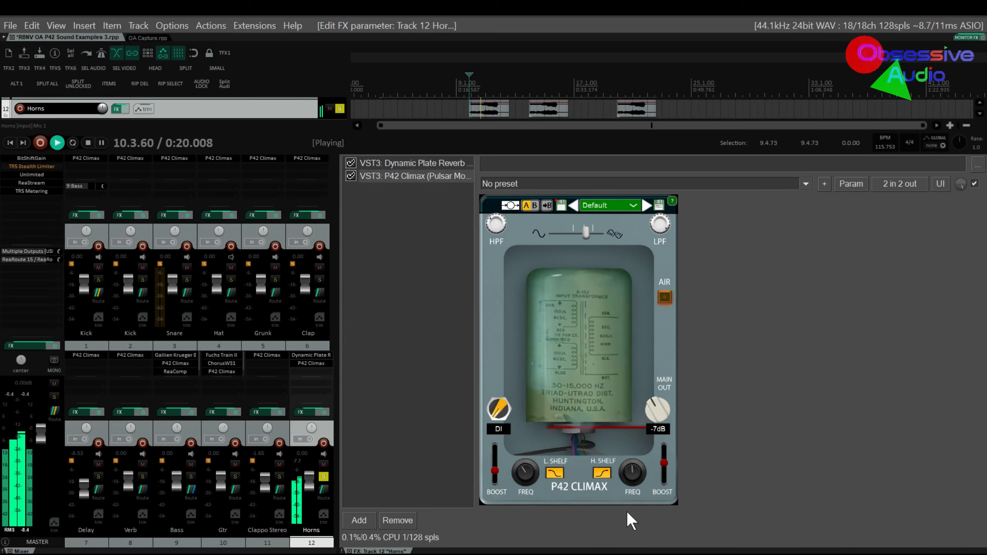
pyautogui.click(609, 343)
pyautogui.press('space')
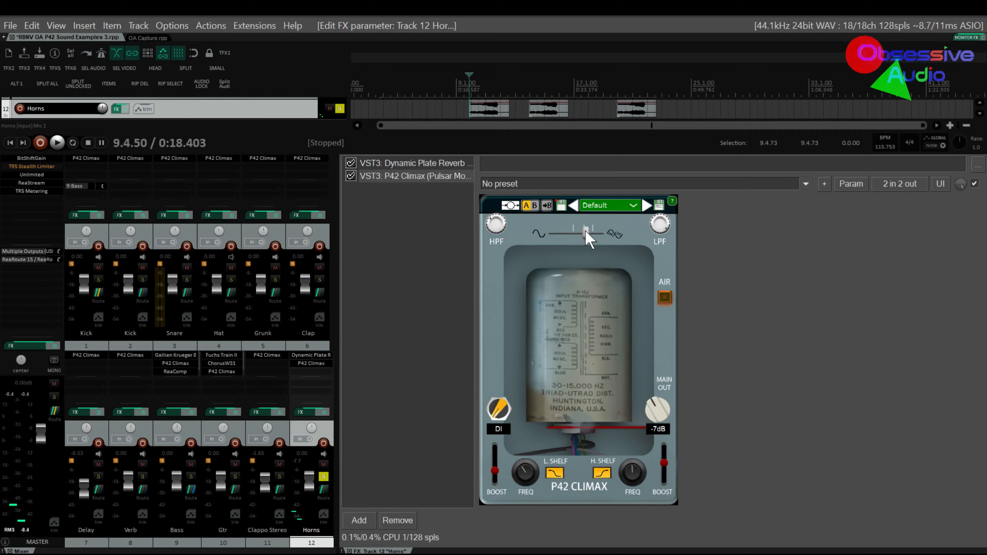
# - Audition the Horns with the saturation slider at minimum, and raise it to about 65% during playback
pyautogui.moveTo(585, 230); pyautogui.dragTo(455, 234)
pyautogui.press('space')
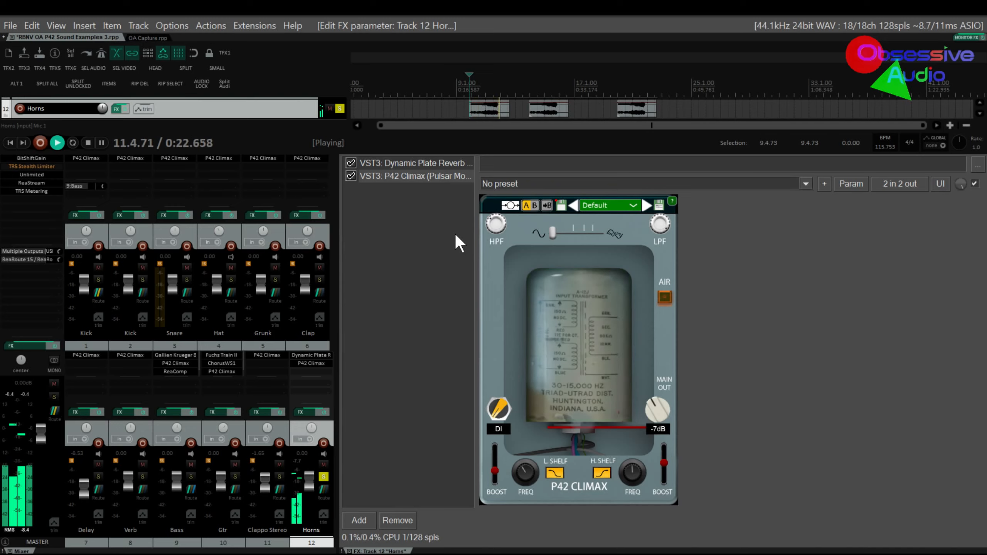
pyautogui.press('space')
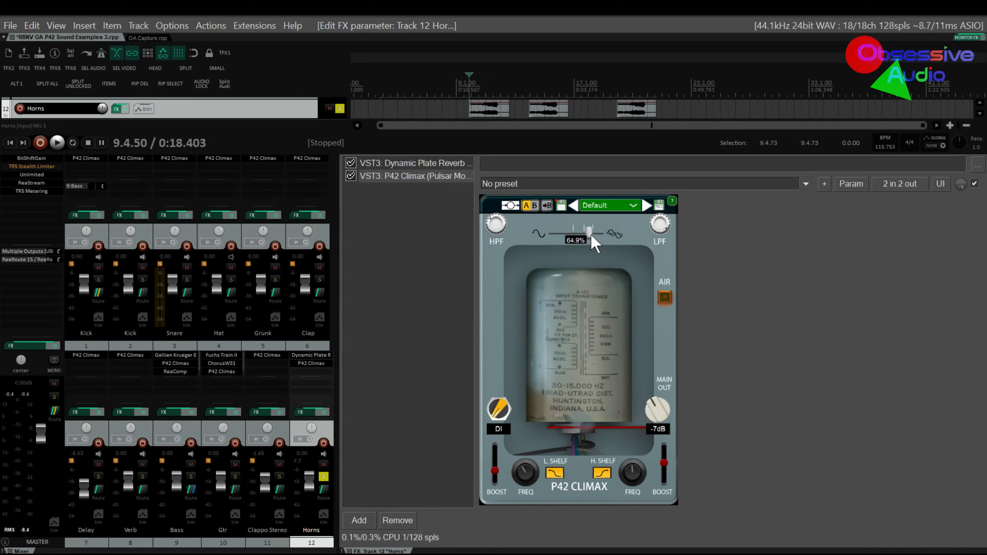
pyautogui.press('space')
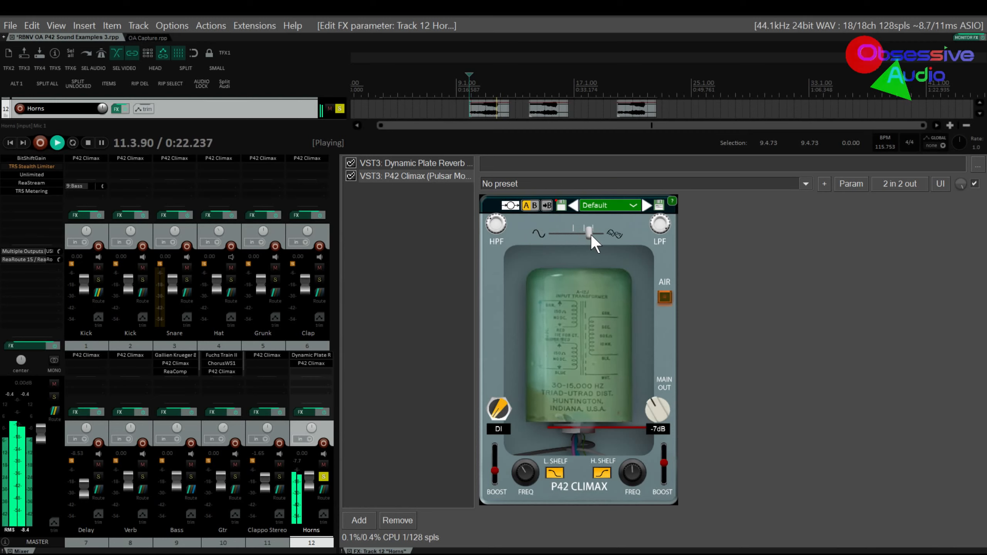
pyautogui.moveTo(591, 235); pyautogui.dragTo(591, 234)
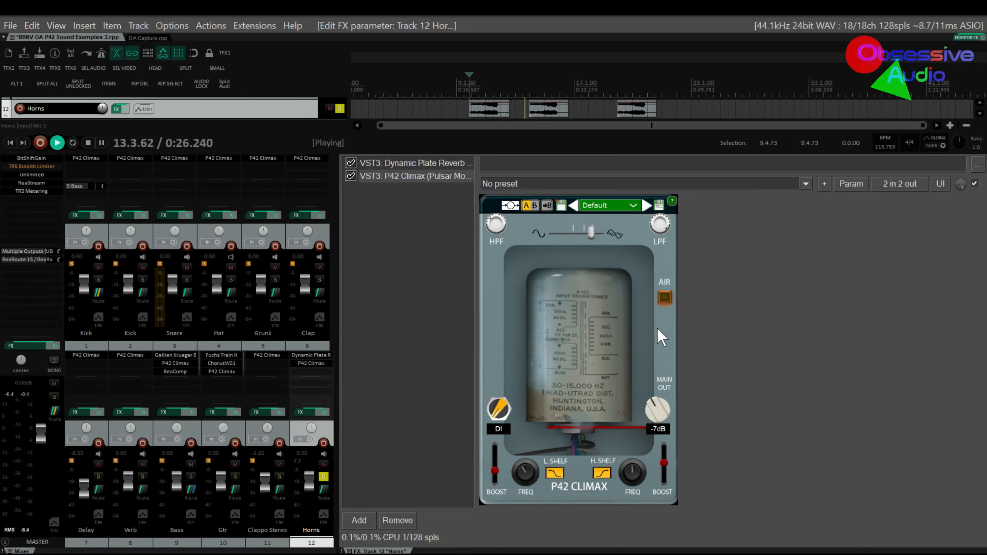
# - Turn on the Horns' AIR control at 1.2 dB, replaying the track to listen and stopping playback
pyautogui.click(665, 298)
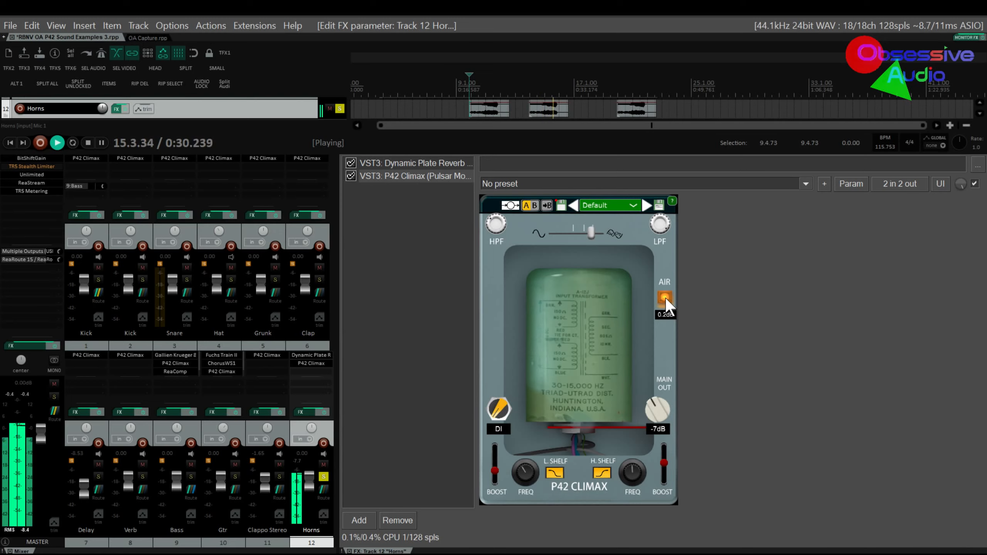
pyautogui.press('space')
pyautogui.press('space')
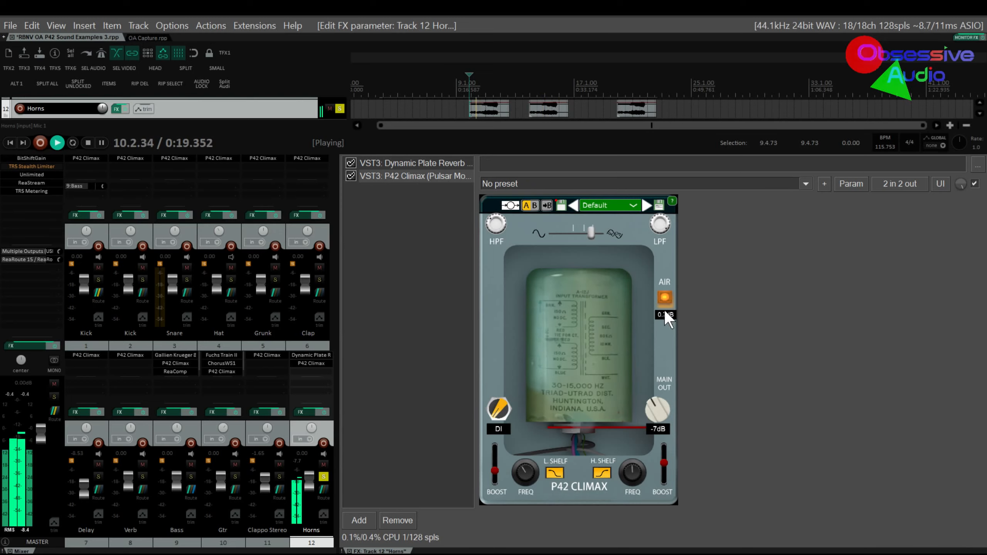
pyautogui.moveTo(654, 227)
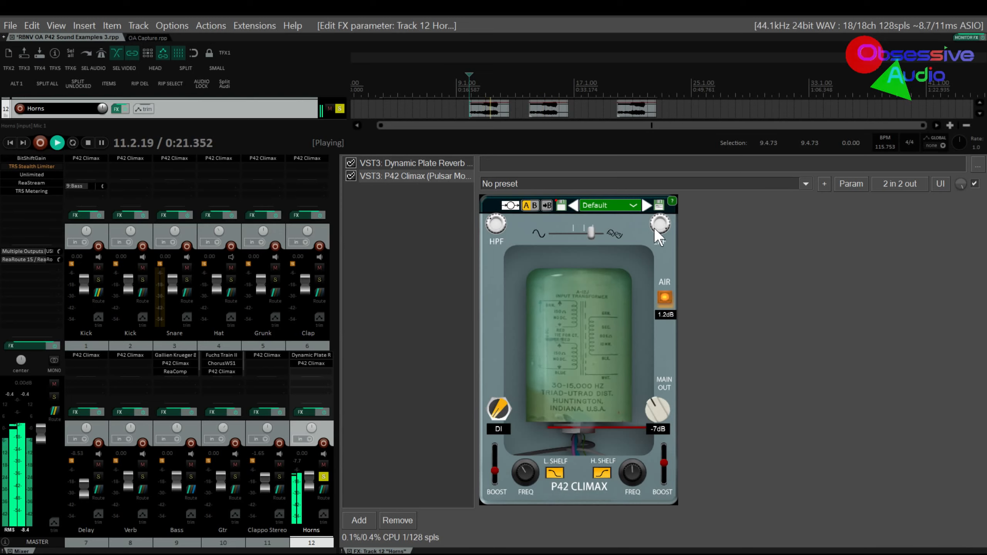
pyautogui.press('space')
pyautogui.press('space')
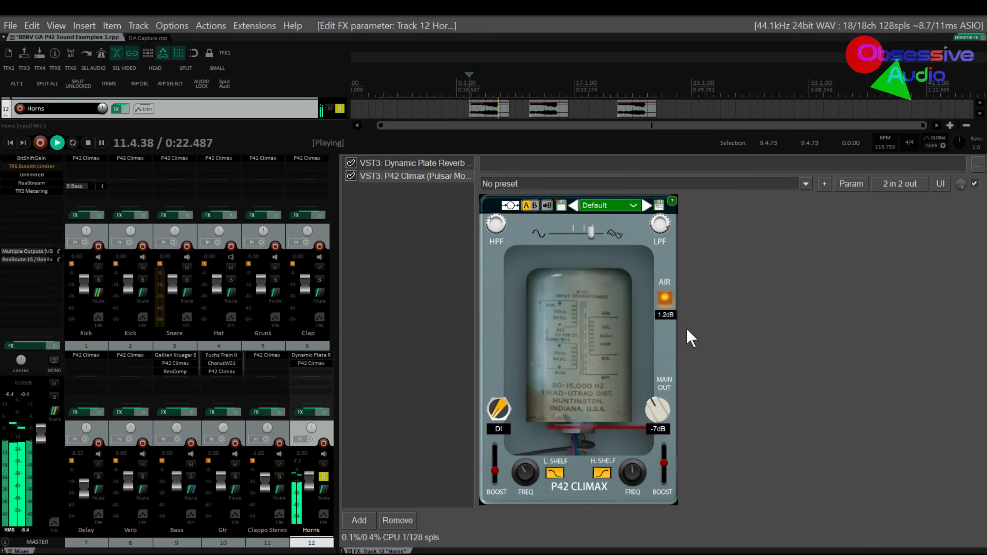
pyautogui.press('space')
# - Compare the Horns with P42 Climax bypassed and re-enabled, playing the track in each state
pyautogui.click(351, 176)
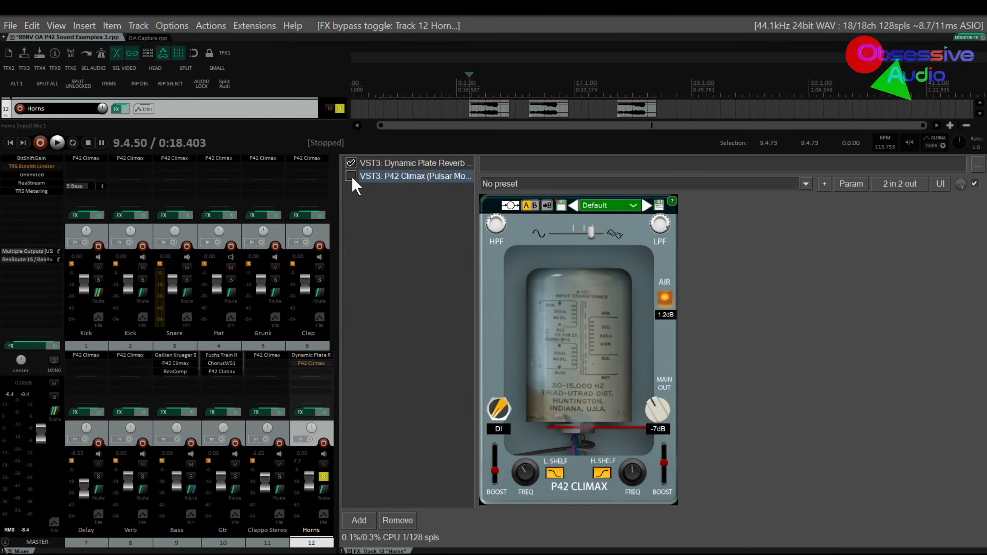
pyautogui.press('space')
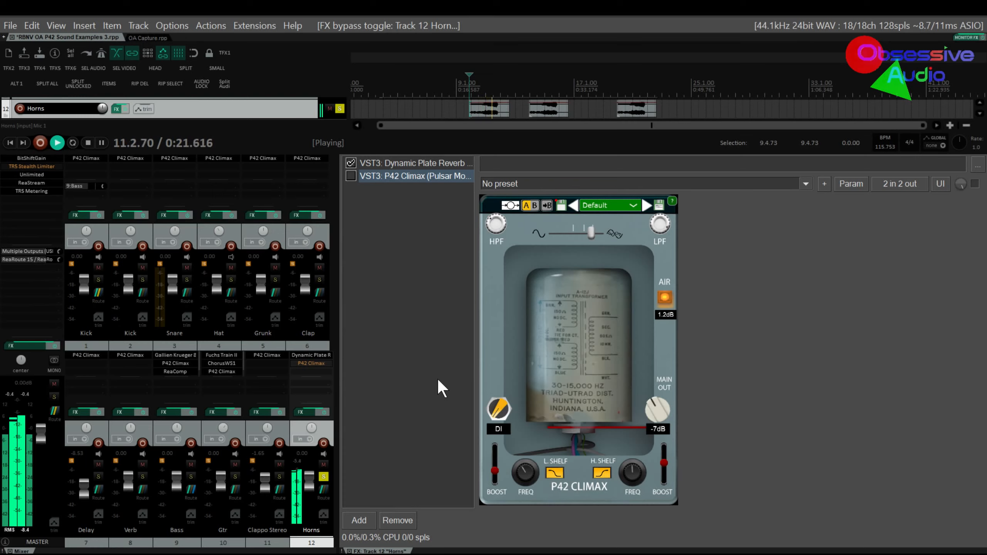
pyautogui.press('space')
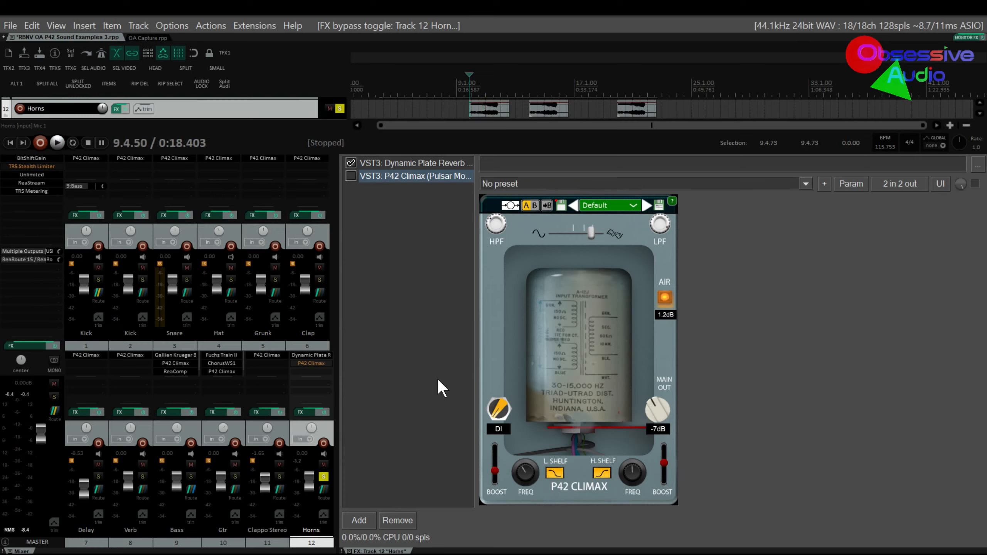
pyautogui.press('space')
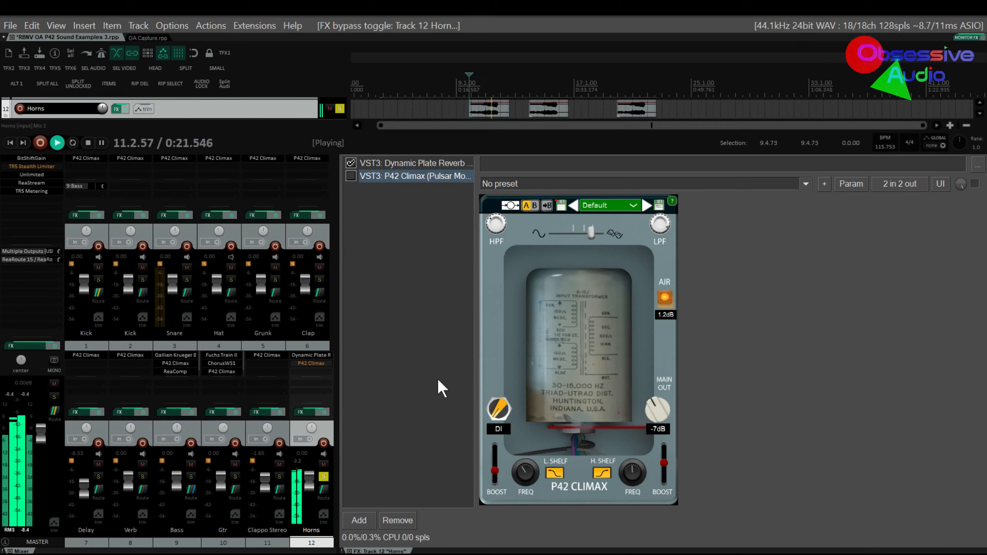
pyautogui.press('space')
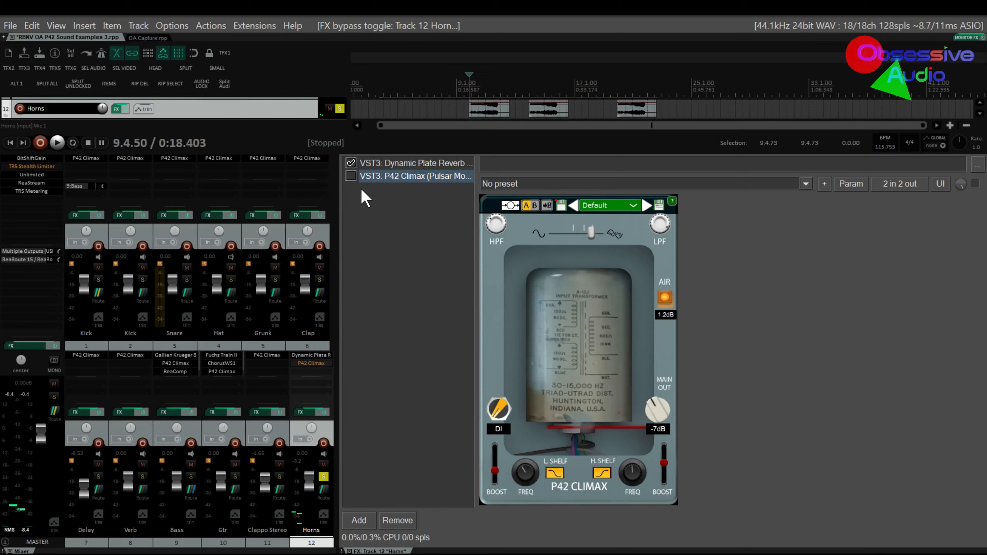
pyautogui.click(351, 176)
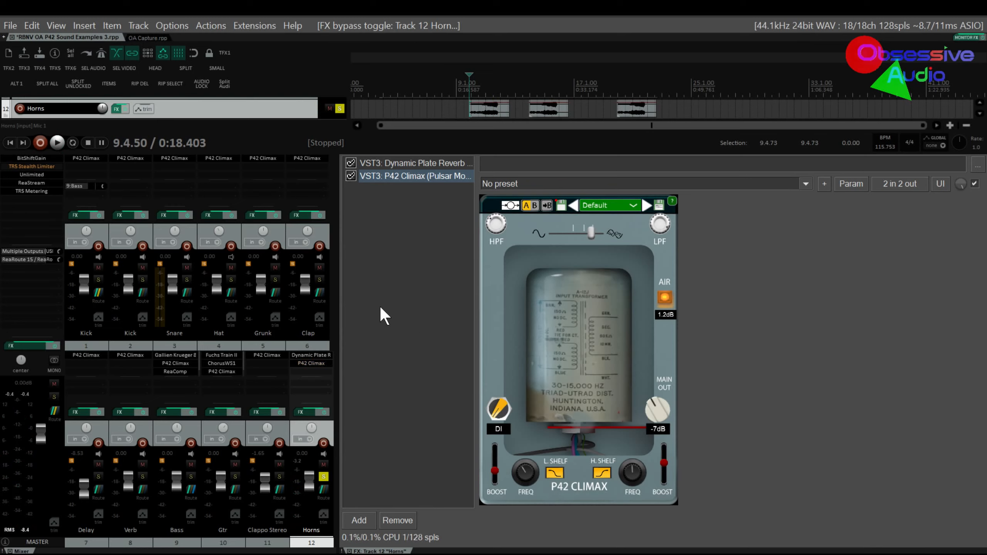
pyautogui.press('space')
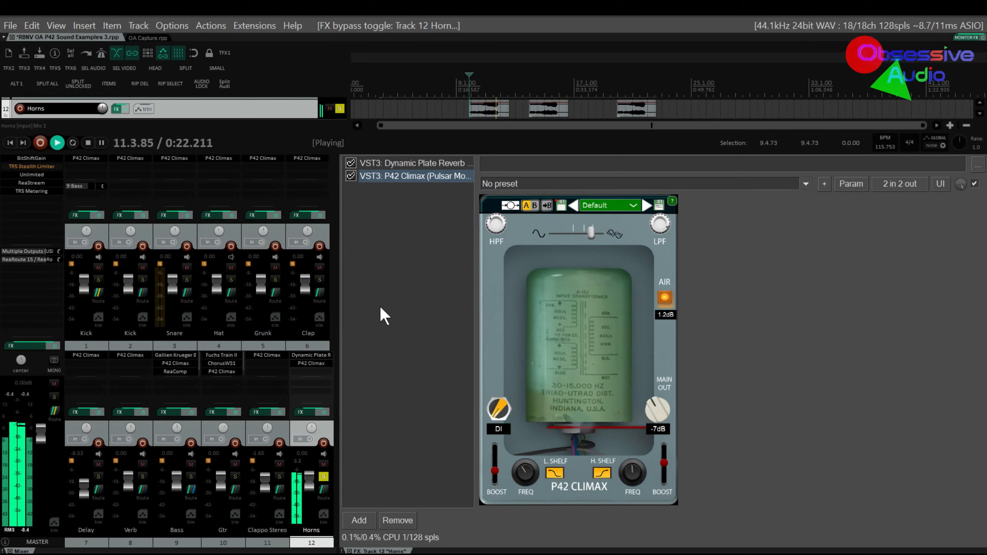
pyautogui.press('space')
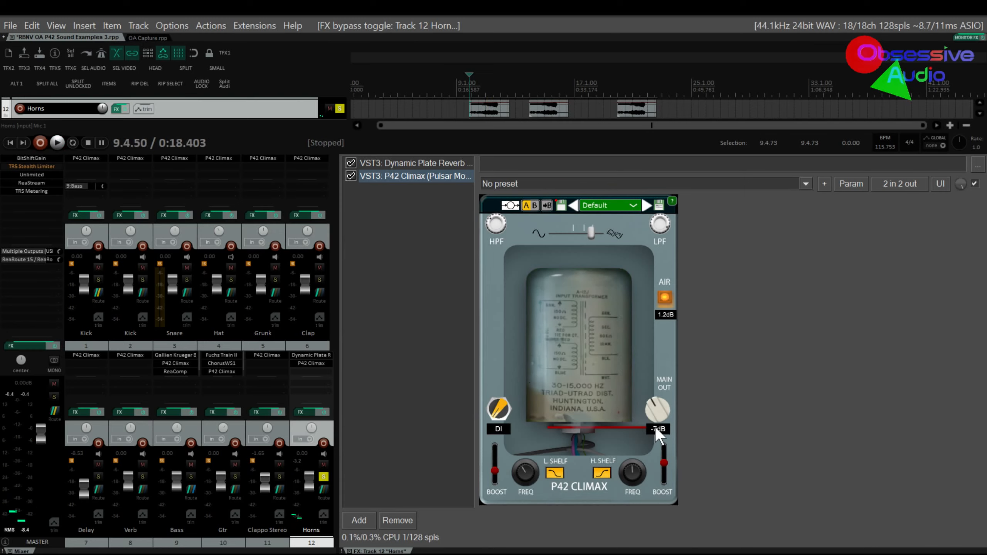
# - Lower the Horns' high shelf boost slightly, reduce AIR to 0.4 dB, and audition the result
pyautogui.click(663, 466)
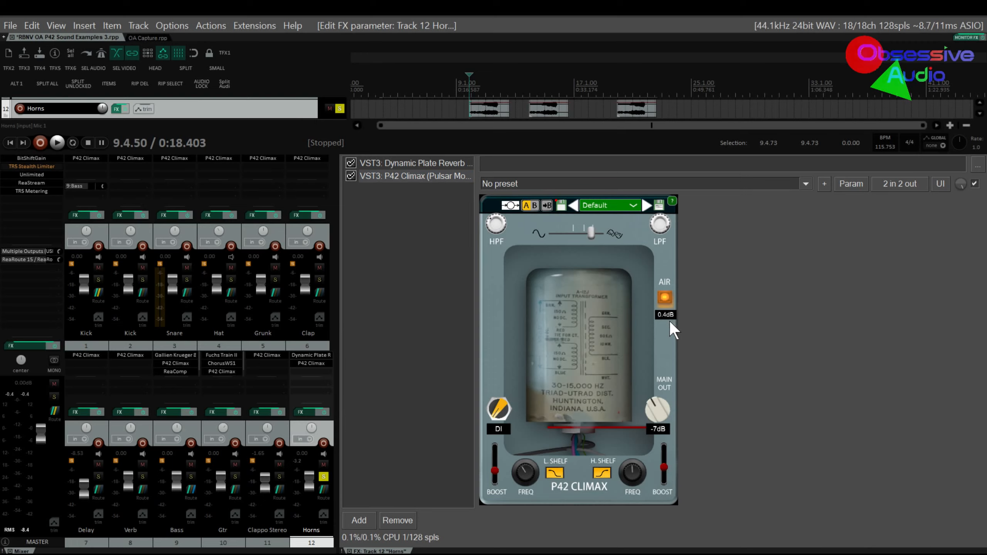
pyautogui.press('space')
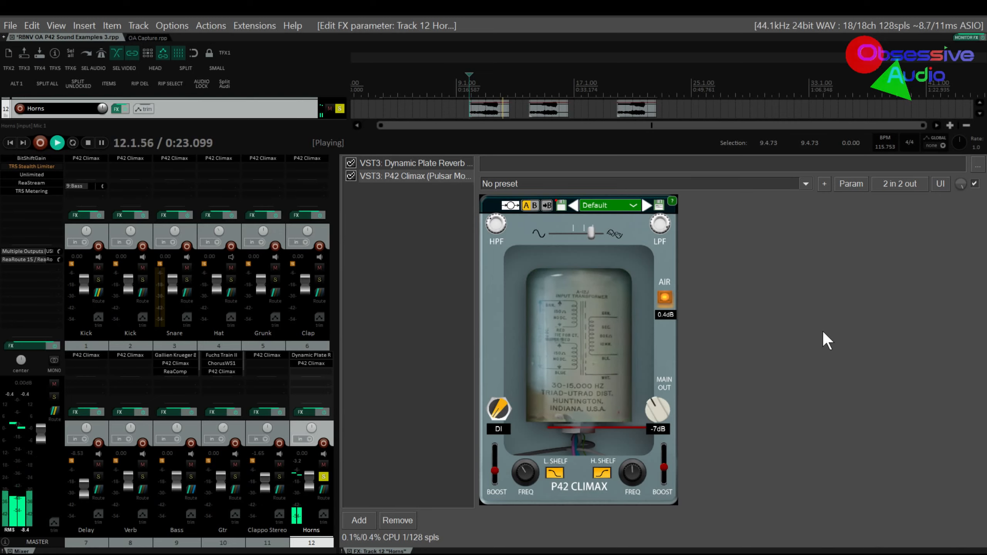
pyautogui.press('space')
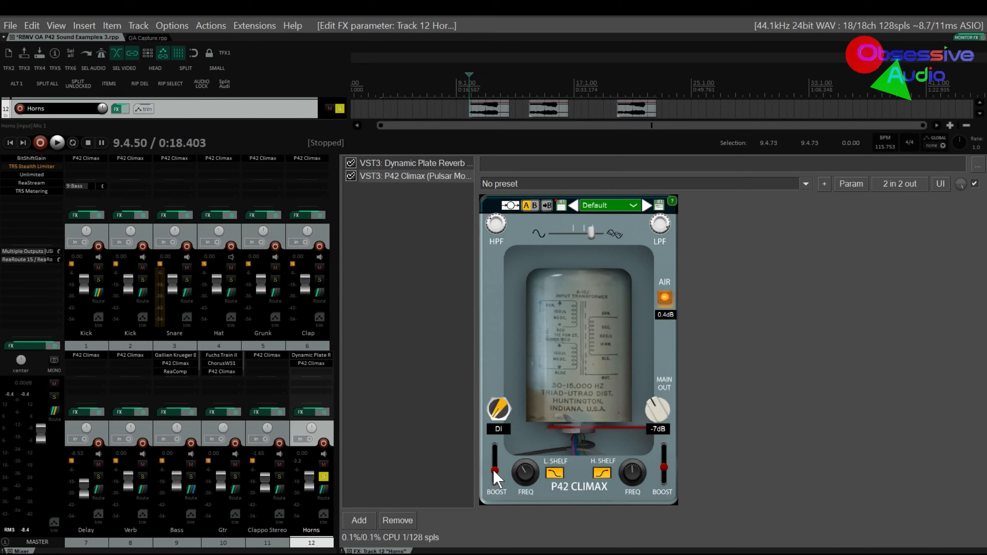
# - Raise the Horns' low shelf boost to 9.4 while the track plays, and restart playback
pyautogui.press('space')
pyautogui.moveTo(496, 470); pyautogui.dragTo(495, 457)
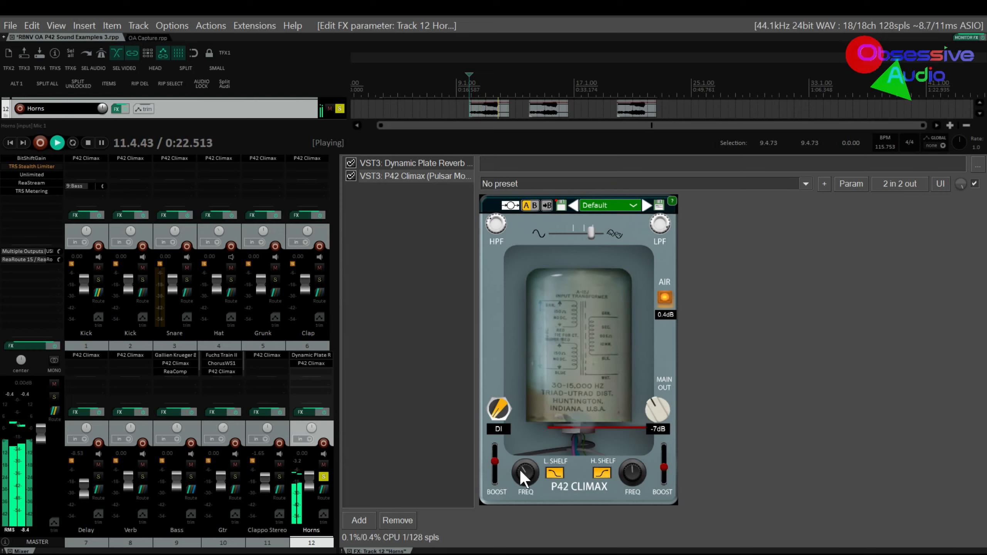
pyautogui.moveTo(496, 462); pyautogui.dragTo(495, 447)
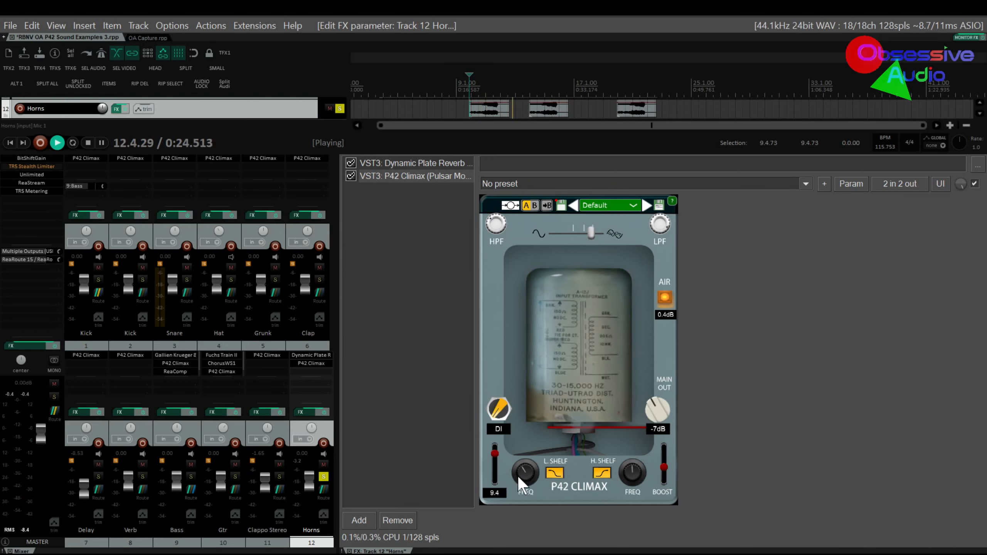
pyautogui.press('space')
pyautogui.press('space')
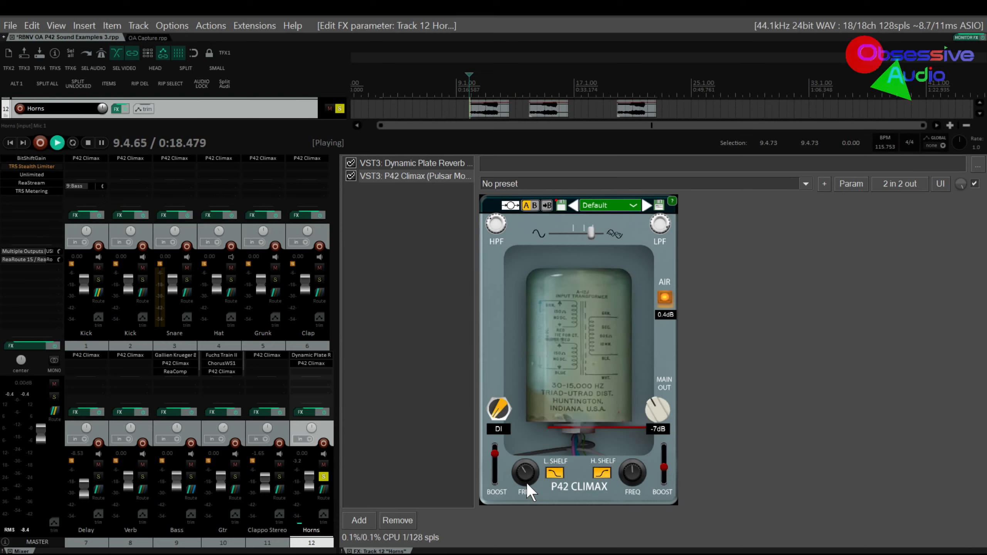
# - Sweep the Horns' low shelf frequency through 156 Hz and back to a moderate setting during playback, and stop
pyautogui.moveTo(521, 481); pyautogui.dragTo(515, 456)
pyautogui.moveTo(518, 506); pyautogui.dragTo(520, 511)
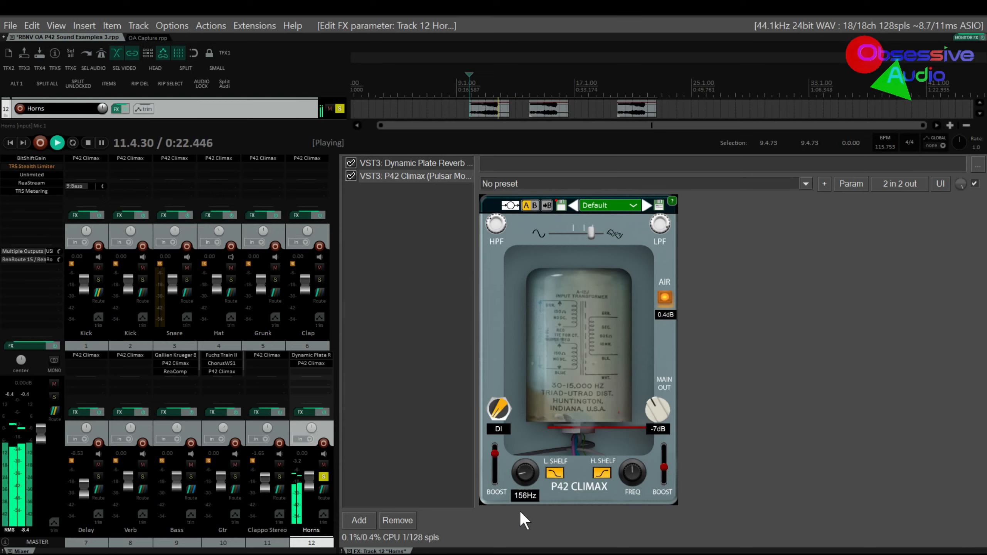
pyautogui.press('space')
pyautogui.press('space')
pyautogui.moveTo(520, 445)
pyautogui.mouseDown()
pyautogui.moveTo(512, 406)
pyautogui.moveTo(512, 433)
pyautogui.mouseUp()
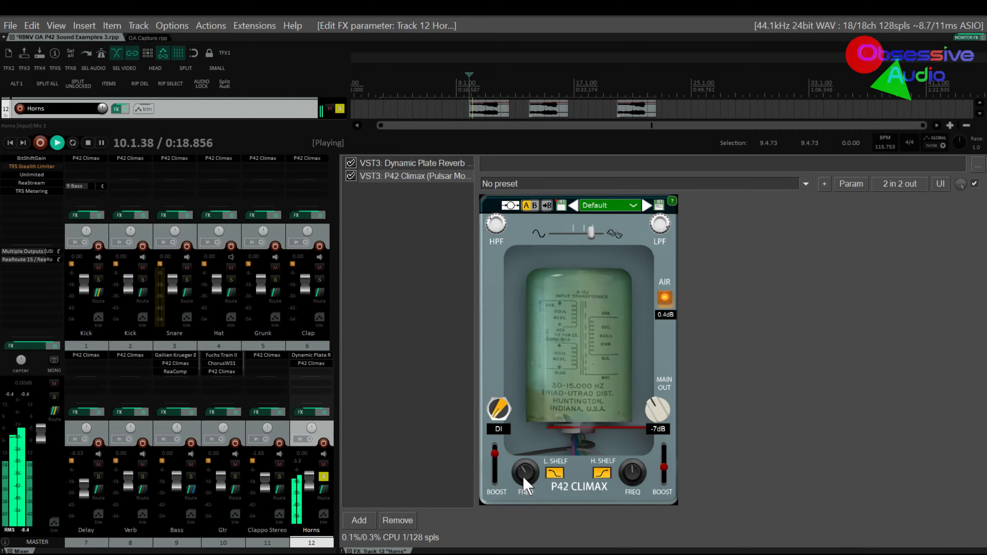
pyautogui.moveTo(525, 479); pyautogui.dragTo(528, 527)
pyautogui.moveTo(525, 490); pyautogui.dragTo(523, 488)
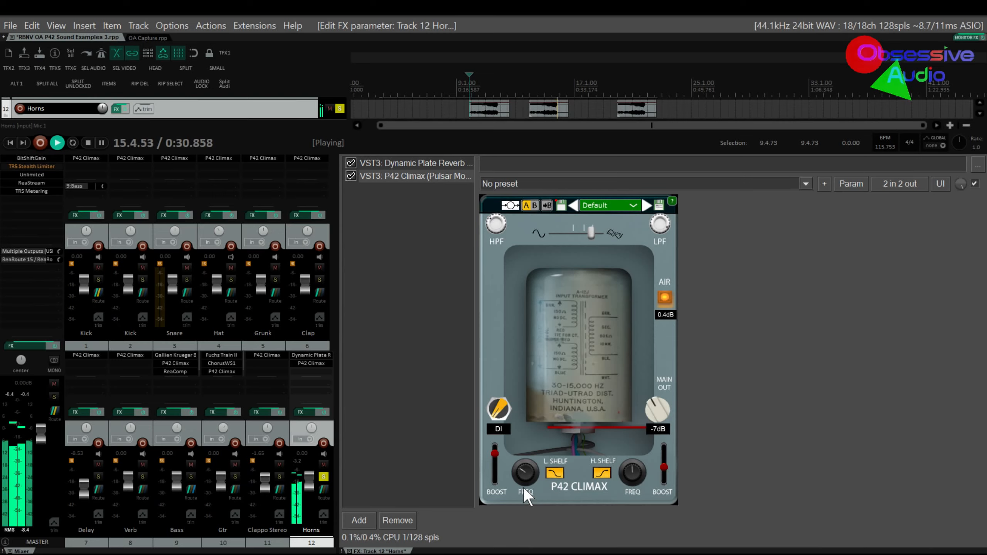
pyautogui.press('space')
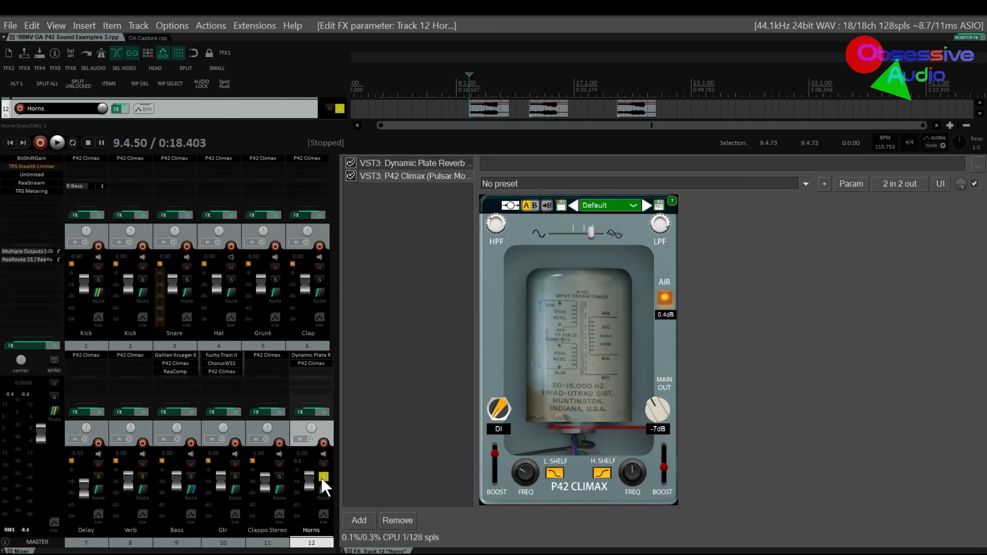
# - Unsolo the Horns, play the full mix, and open the Hat track's P42 Climax
pyautogui.click(322, 477)
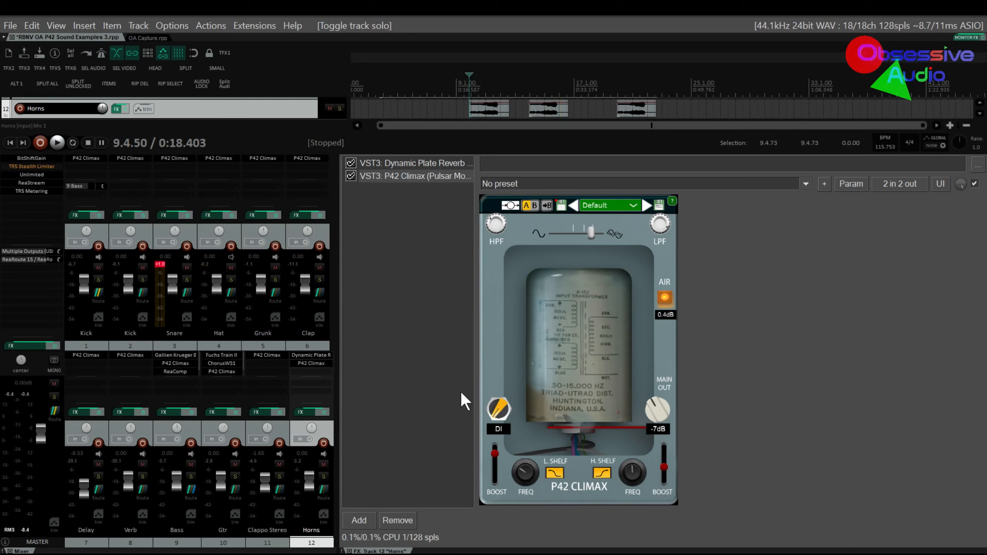
pyautogui.press('space')
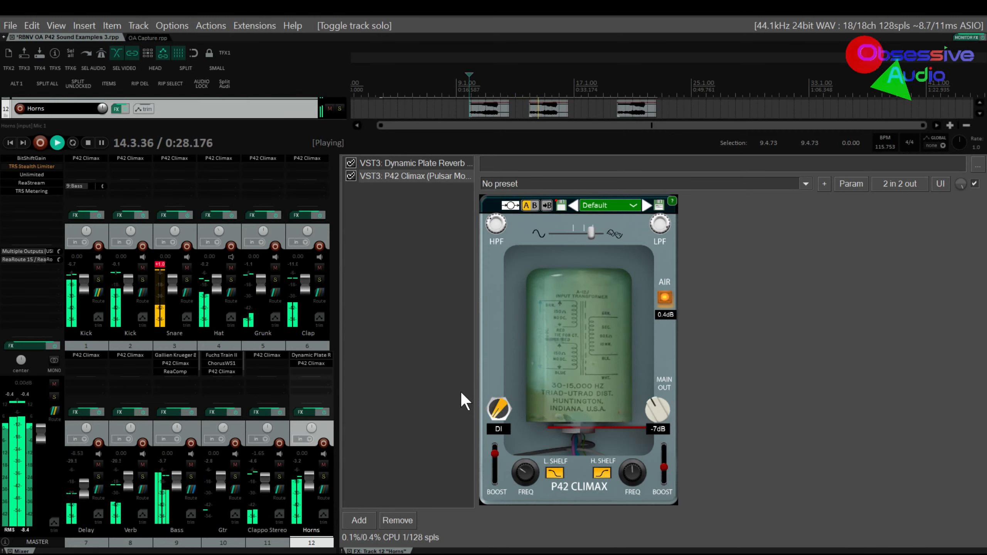
pyautogui.click(218, 334)
pyautogui.click(217, 334)
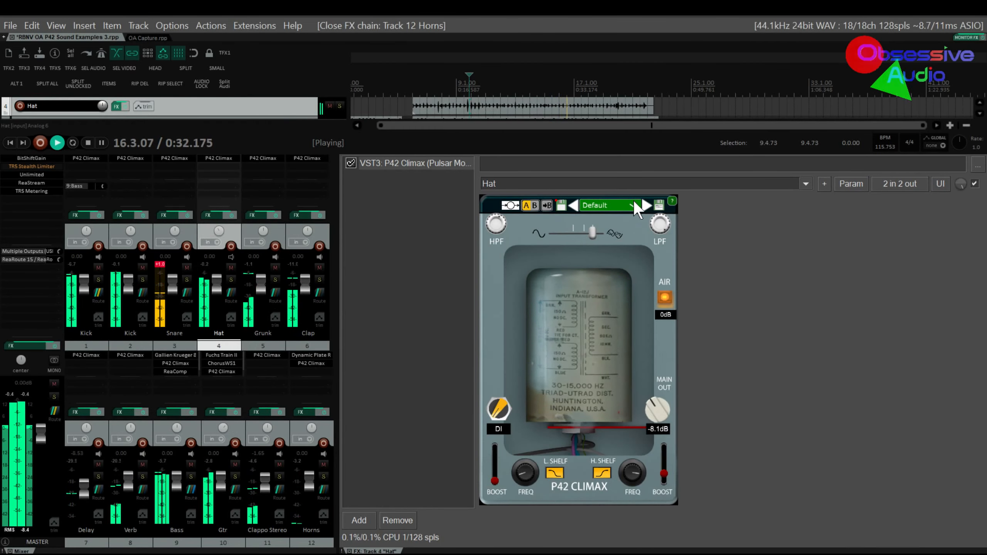
# - Browse the Hat's P42 Climax factory and user preset lists while the mix plays, choosing the Hat user preset
pyautogui.click(632, 205)
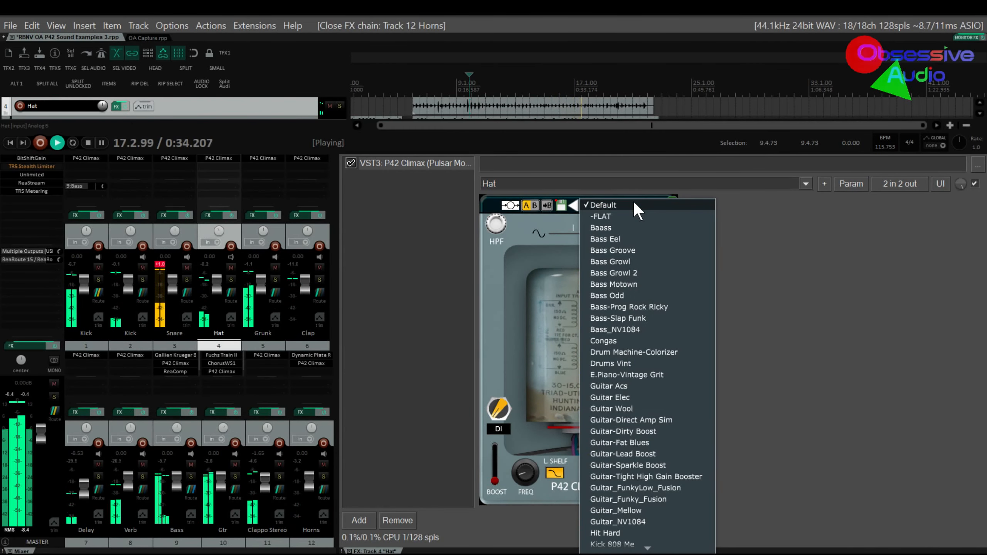
pyautogui.click(625, 181)
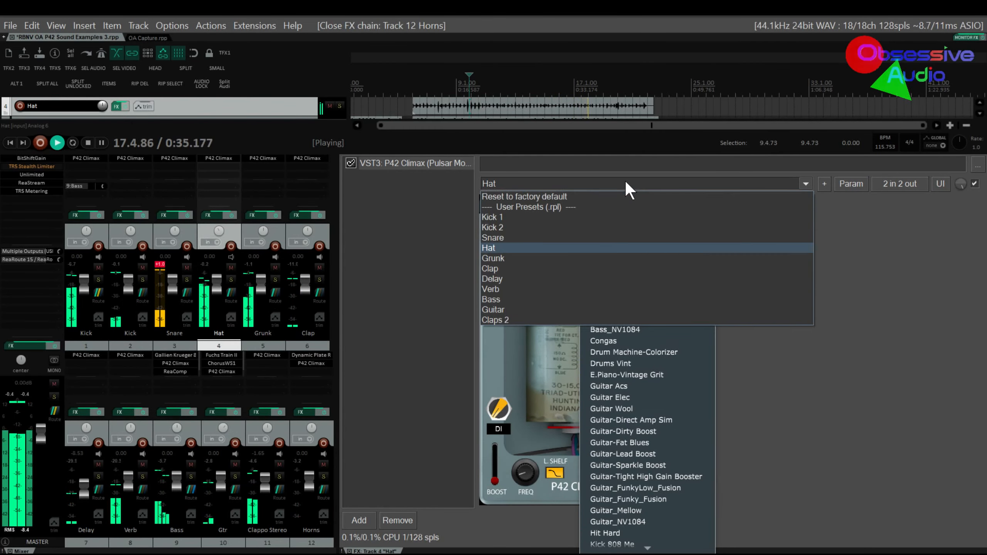
pyautogui.click(620, 248)
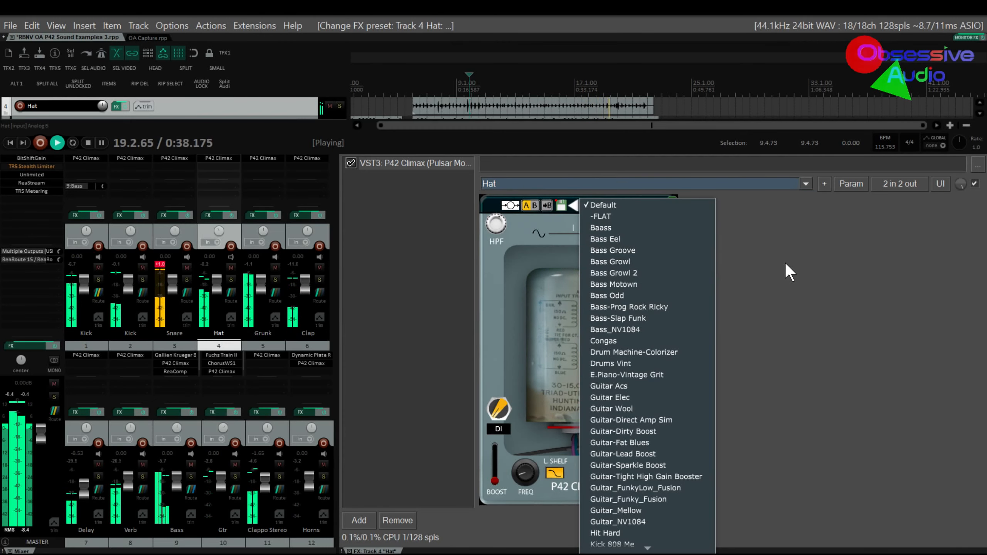
pyautogui.click(393, 283)
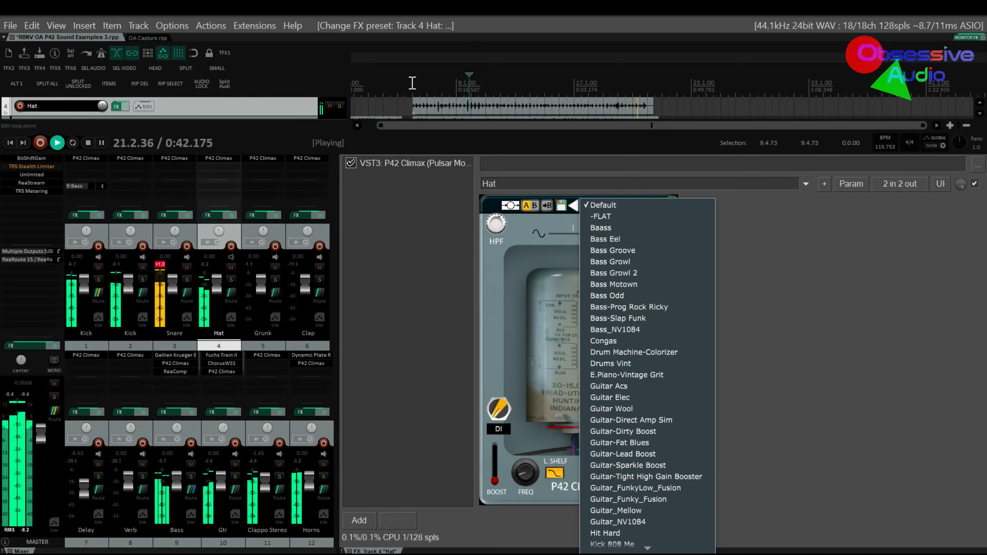
# - Show the Snare's P42 Climax, stop playback, and play the full mix from the start of the project
pyautogui.click(179, 331)
pyautogui.press('space')
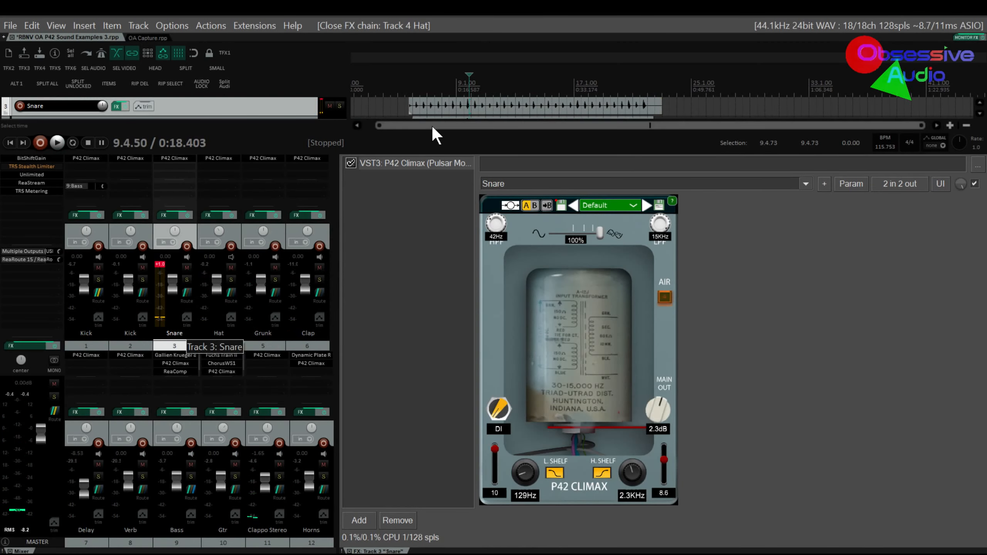
pyautogui.click(358, 84)
pyautogui.press('space')
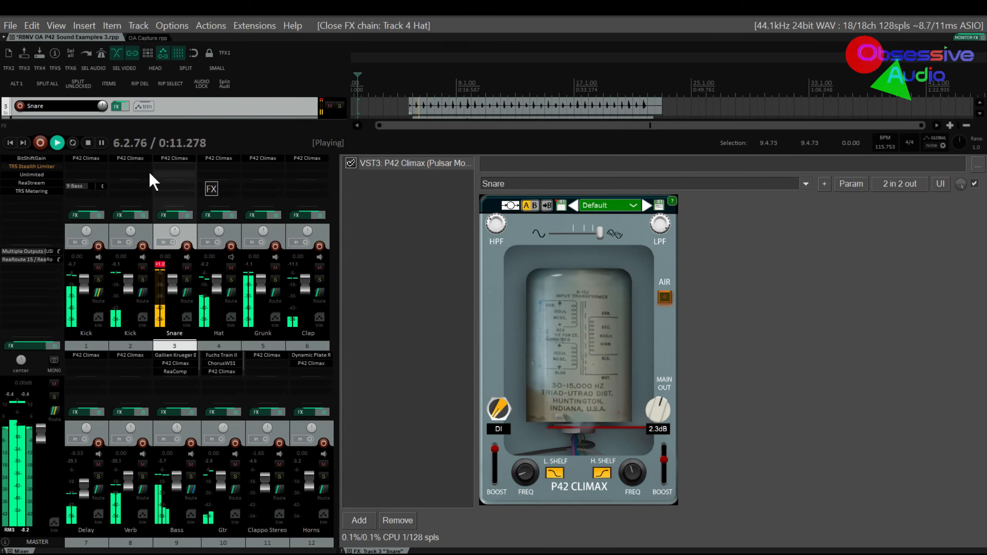
# - Bypass P42 Climax on the second Kick, Snare, Hat, Grunk and Clap tracks while the mix plays
pyautogui.keyDown('shift'); pyautogui.click(130, 157); pyautogui.keyUp('shift')
pyautogui.keyDown('shift'); pyautogui.click(175, 158); pyautogui.keyUp('shift')
pyautogui.keyDown('shift'); pyautogui.click(219, 158); pyautogui.keyUp('shift')
pyautogui.keyDown('shift'); pyautogui.click(263, 158); pyautogui.keyUp('shift')
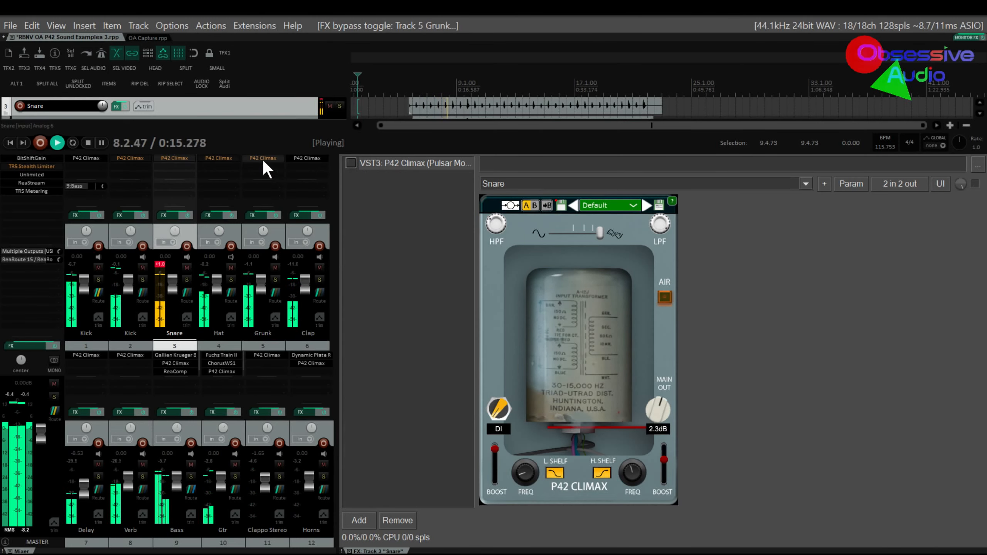
pyautogui.keyDown('shift'); pyautogui.click(307, 158); pyautogui.keyUp('shift')
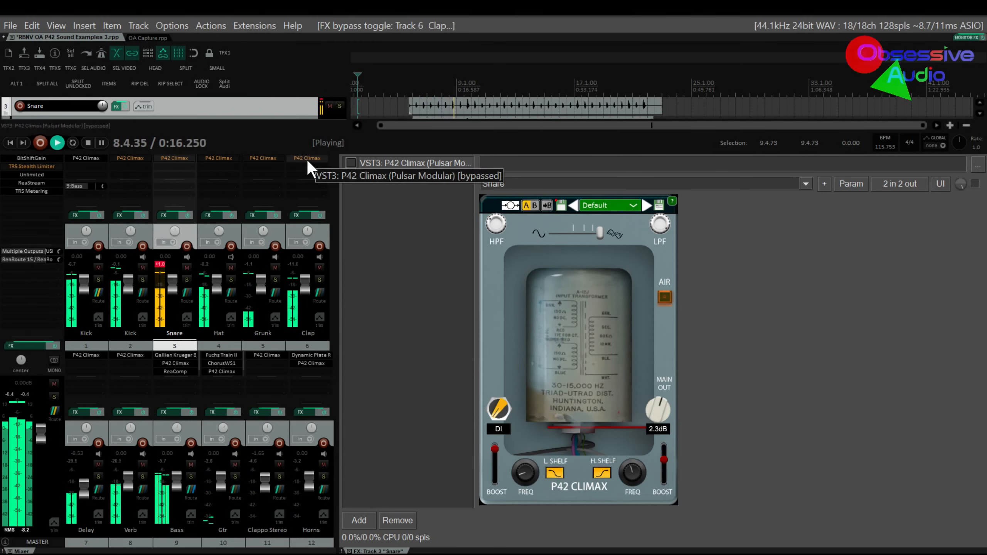
# - Bypass P42 Climax on the Horns, Clappo Stereo, Gtr, Bass, Verb and Delay tracks during playback
pyautogui.keyDown('shift'); pyautogui.click(309, 363); pyautogui.keyUp('shift')
pyautogui.keyDown('shift'); pyautogui.click(274, 355); pyautogui.keyUp('shift')
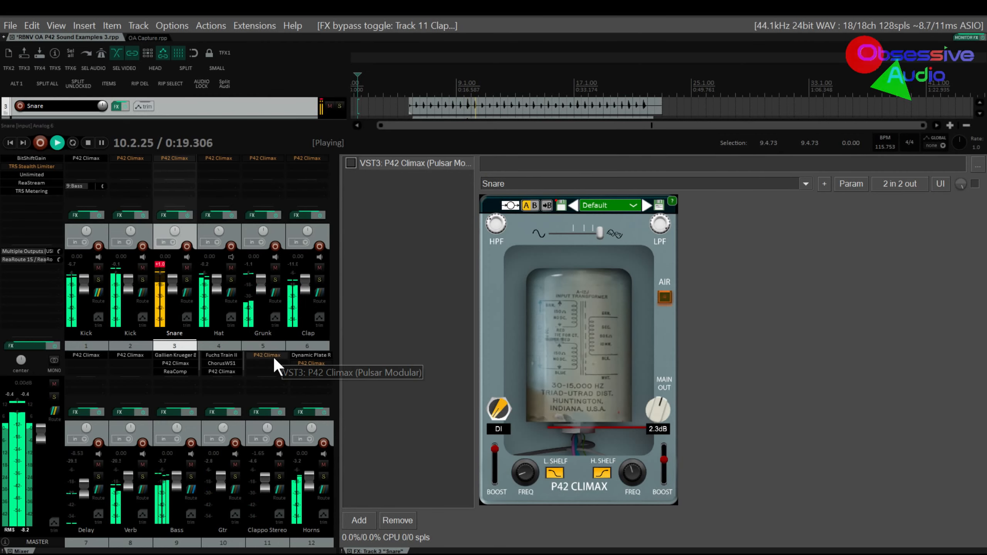
pyautogui.keyDown('shift'); pyautogui.click(232, 371); pyautogui.keyUp('shift')
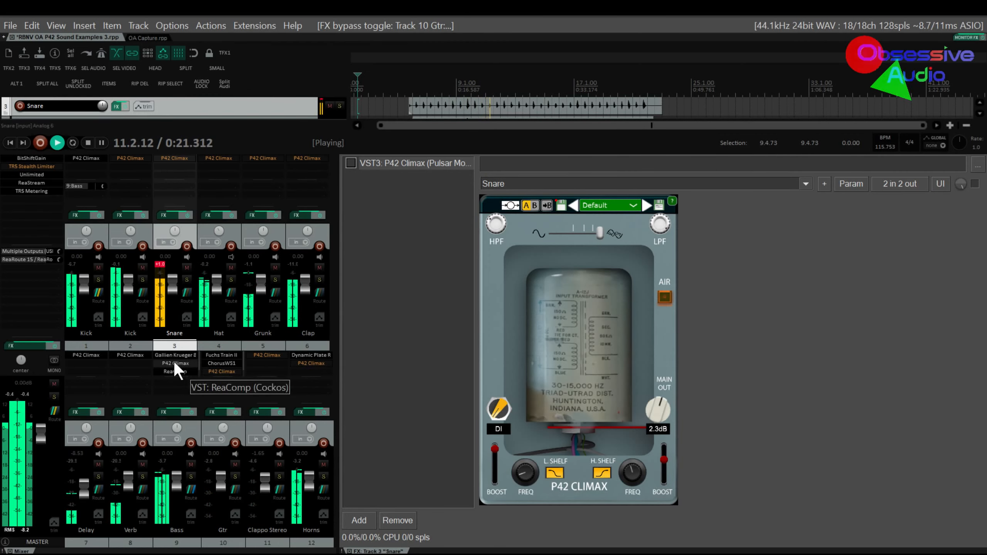
pyautogui.click(135, 353)
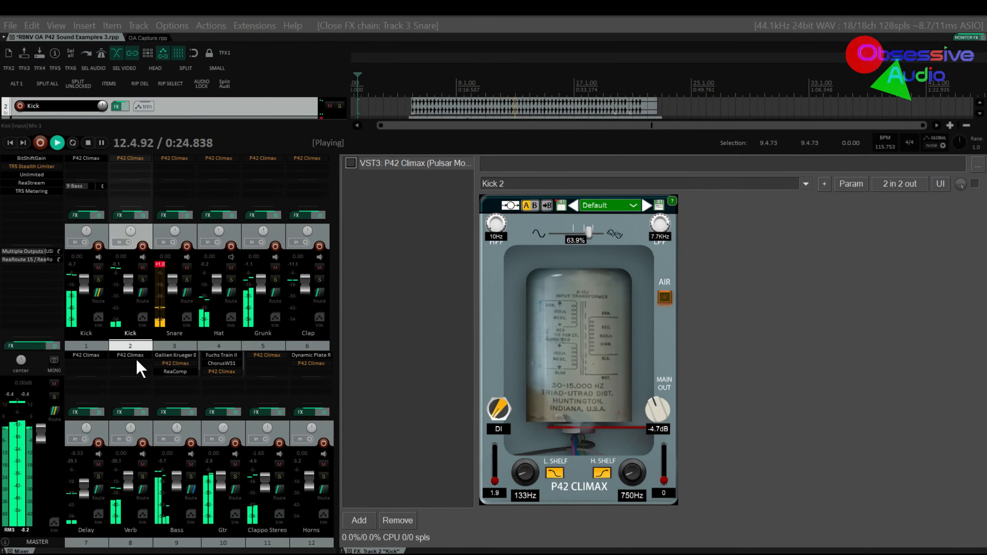
pyautogui.keyDown('shift'); pyautogui.click(136, 355); pyautogui.keyUp('shift')
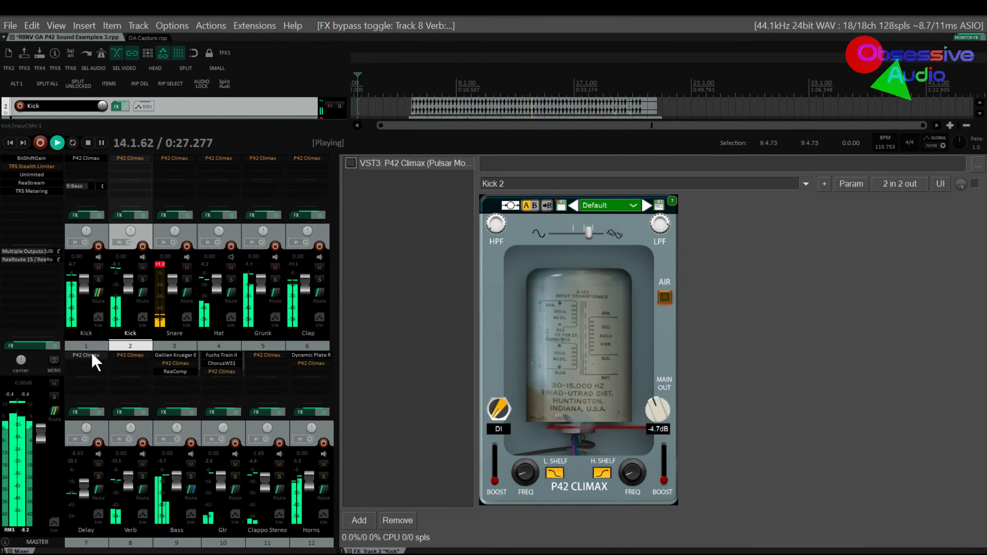
pyautogui.keyDown('shift'); pyautogui.click(91, 357); pyautogui.keyUp('shift')
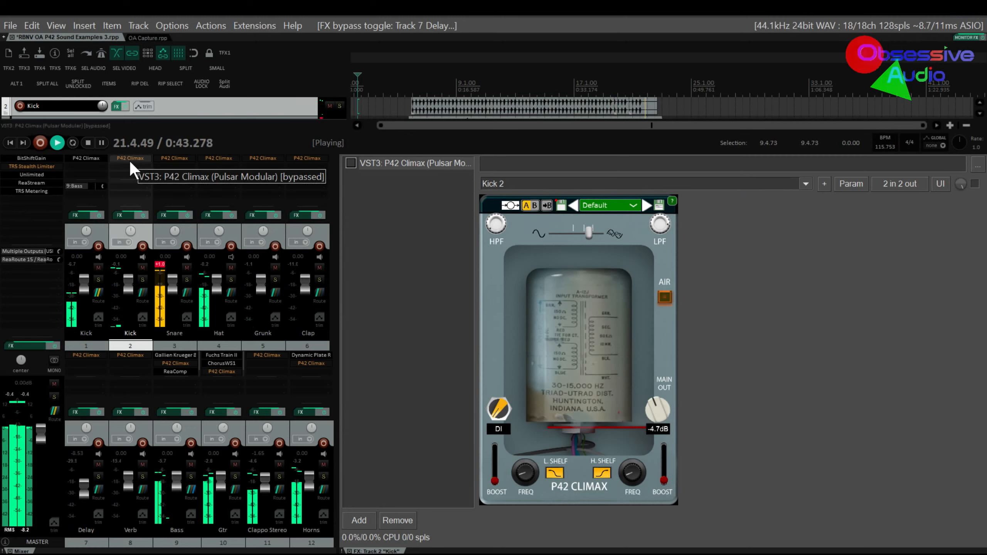
# - Restart playback and re-enable P42 Climax one by one on the second Kick, Snare, Hat, Grunk and Clap tracks
pyautogui.press('space')
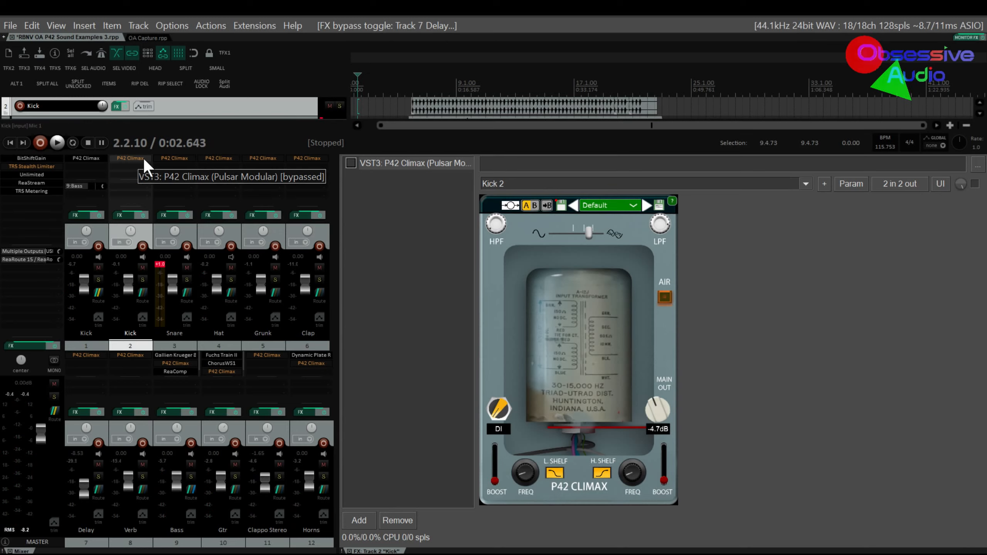
pyautogui.press('space')
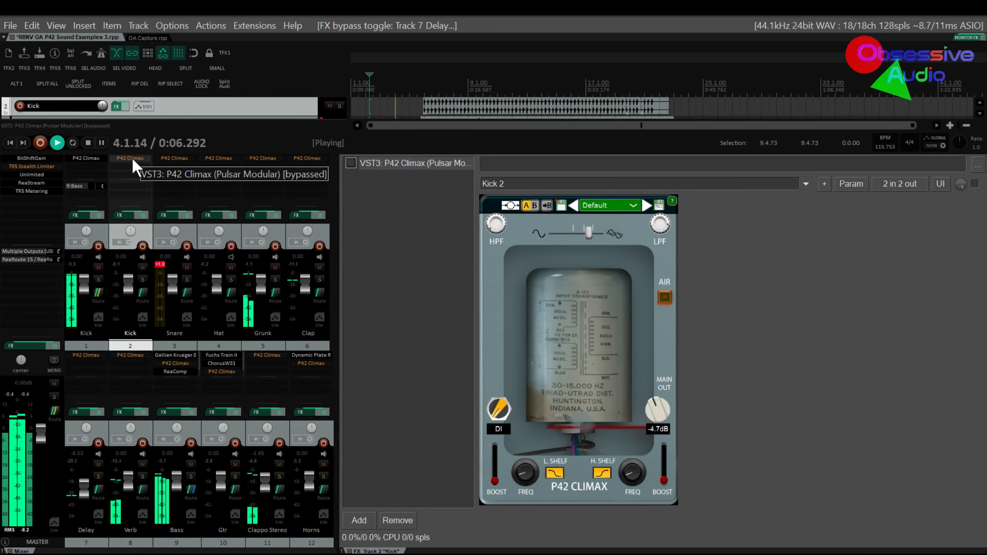
pyautogui.keyDown('shift'); pyautogui.click(132, 158); pyautogui.keyUp('shift')
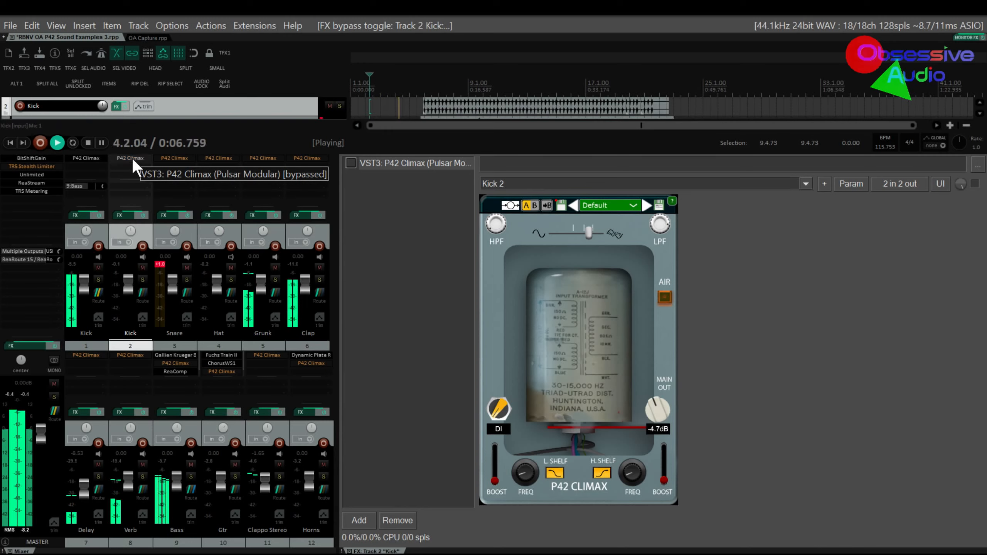
pyautogui.keyDown('shift'); pyautogui.click(176, 158); pyautogui.keyUp('shift')
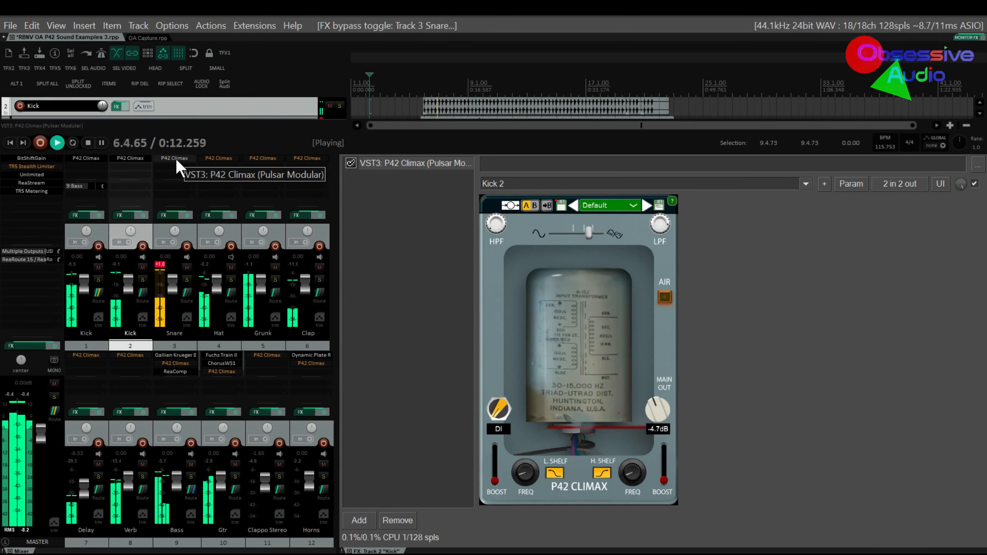
pyautogui.keyDown('shift'); pyautogui.click(215, 158); pyautogui.keyUp('shift')
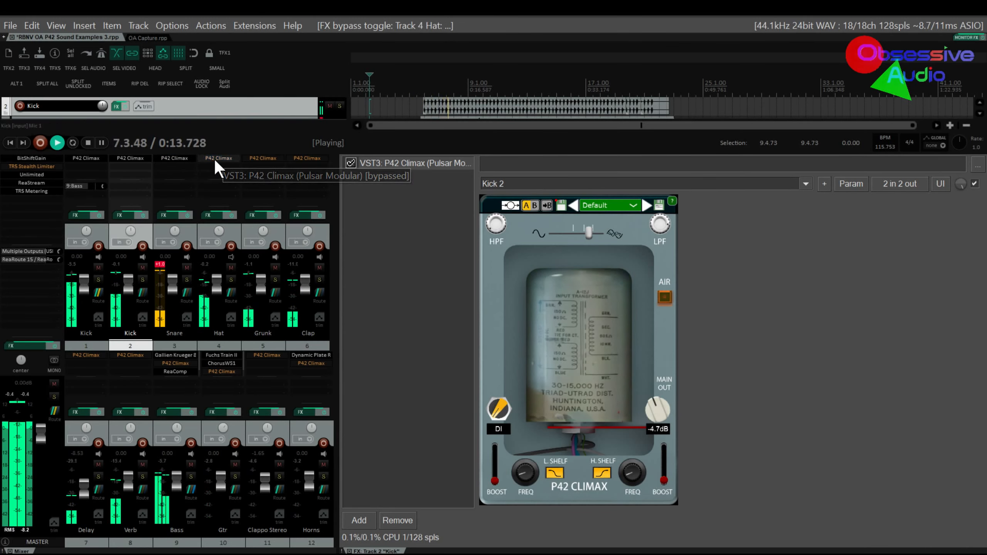
pyautogui.keyDown('shift'); pyautogui.click(263, 159); pyautogui.keyUp('shift')
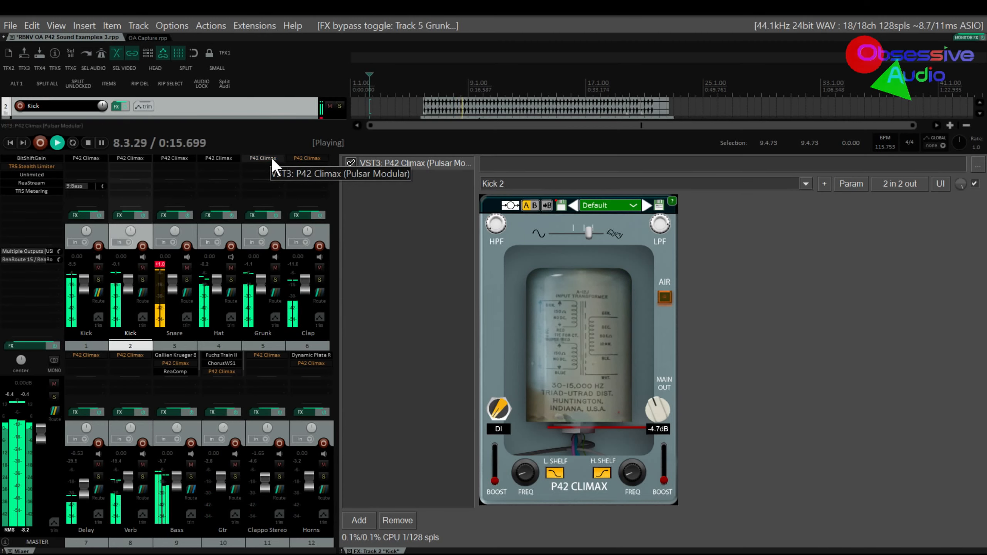
pyautogui.keyDown('shift'); pyautogui.click(305, 158); pyautogui.keyUp('shift')
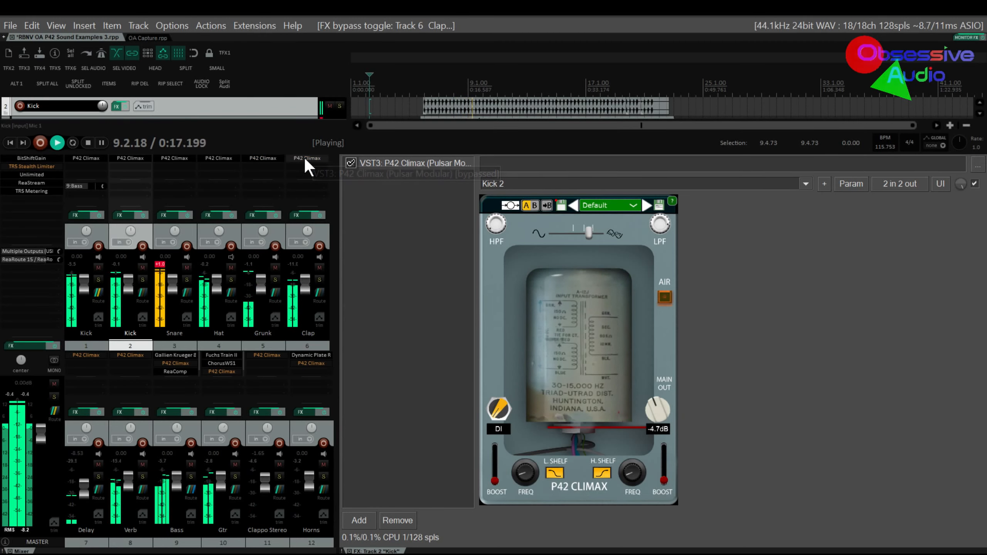
# - Re-enable P42 Climax on the Delay, Verb, Clappo Stereo, Horns, Gtr and Bass tracks as the mix plays
pyautogui.keyDown('shift'); pyautogui.click(76, 356); pyautogui.keyUp('shift')
pyautogui.keyDown('shift'); pyautogui.click(131, 355); pyautogui.keyUp('shift')
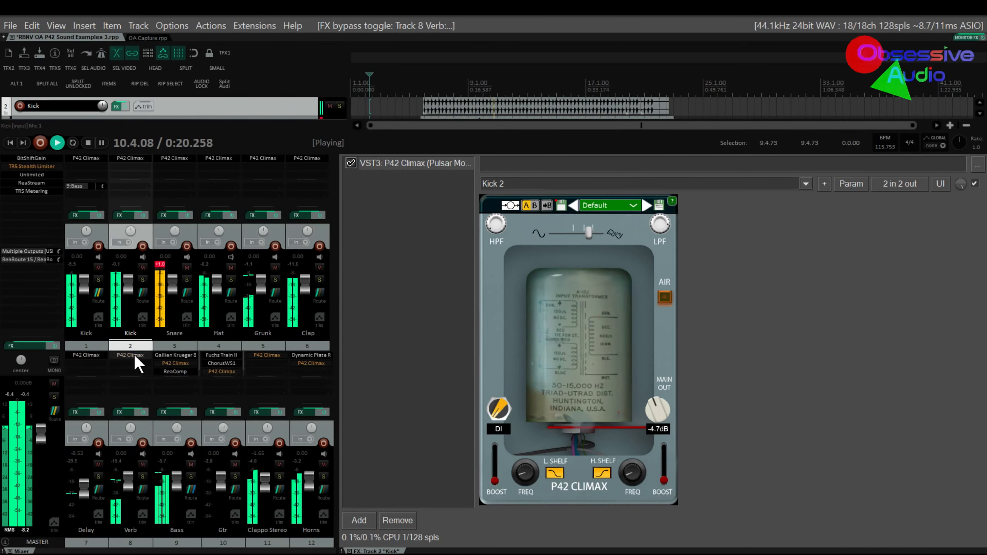
pyautogui.keyDown('shift'); pyautogui.click(270, 355); pyautogui.keyUp('shift')
pyautogui.keyDown('shift'); pyautogui.click(302, 363); pyautogui.keyUp('shift')
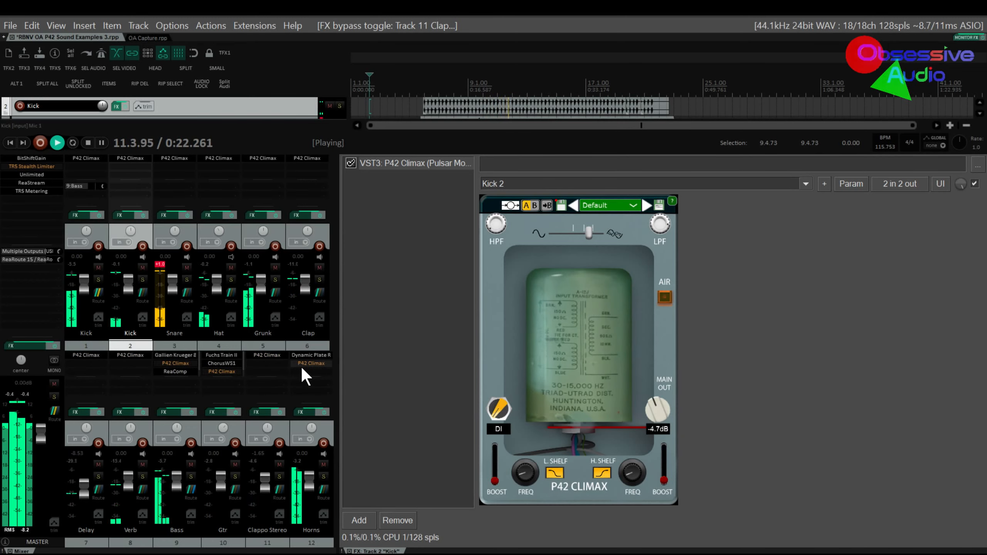
pyautogui.keyDown('shift'); pyautogui.click(224, 371); pyautogui.keyUp('shift')
pyautogui.keyDown('shift'); pyautogui.click(170, 363); pyautogui.keyUp('shift')
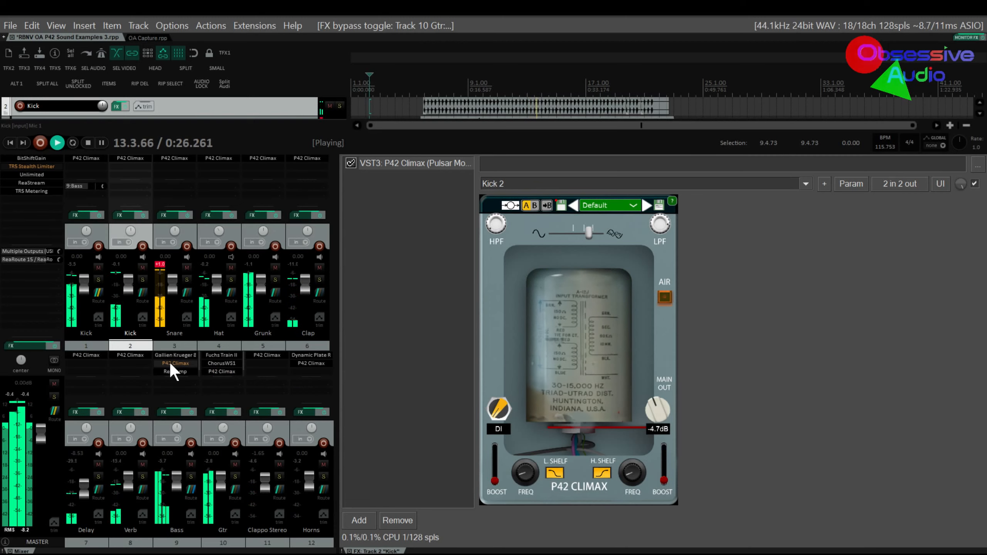